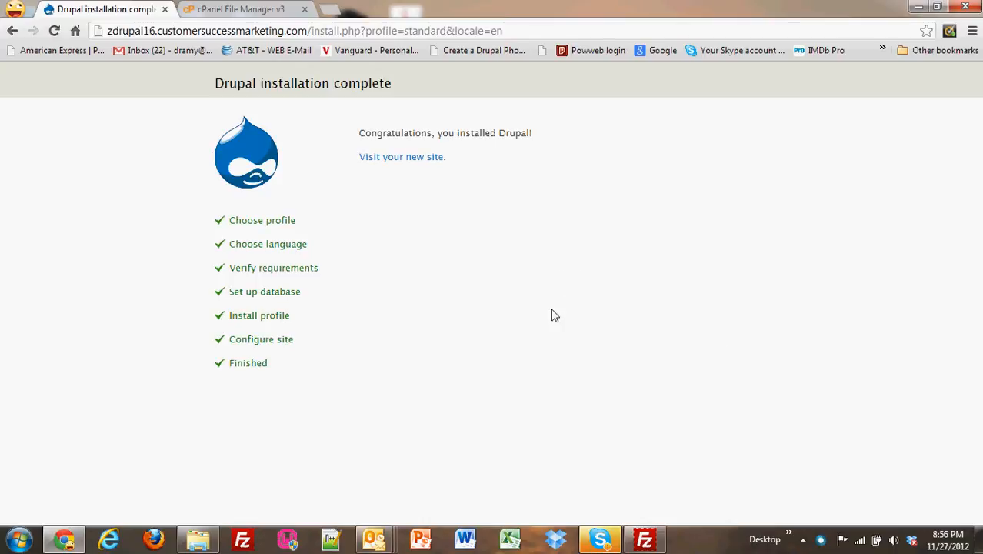
# Visit the newly installed site, open its module list and select the Chaos tools module for enabling.
pyautogui.click(379, 157)
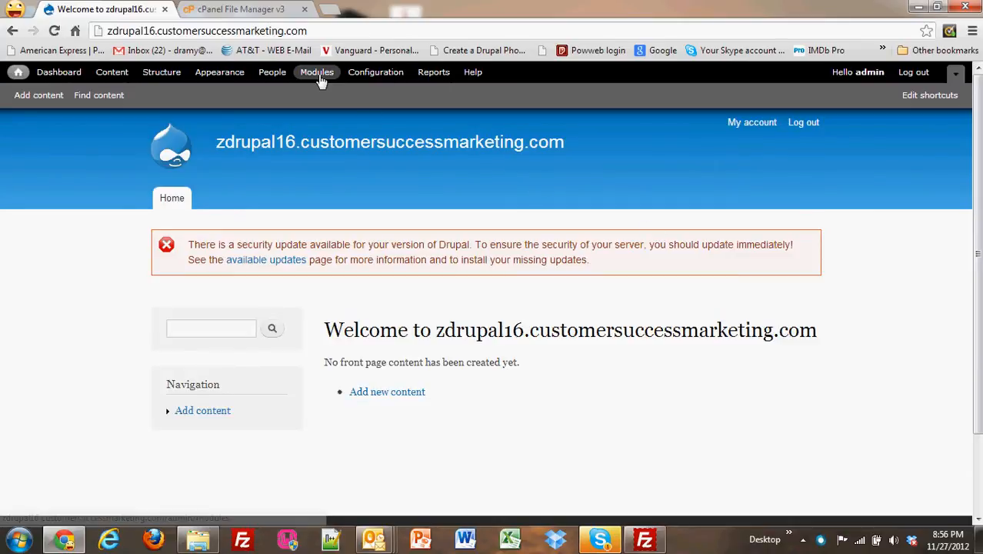
pyautogui.click(321, 77)
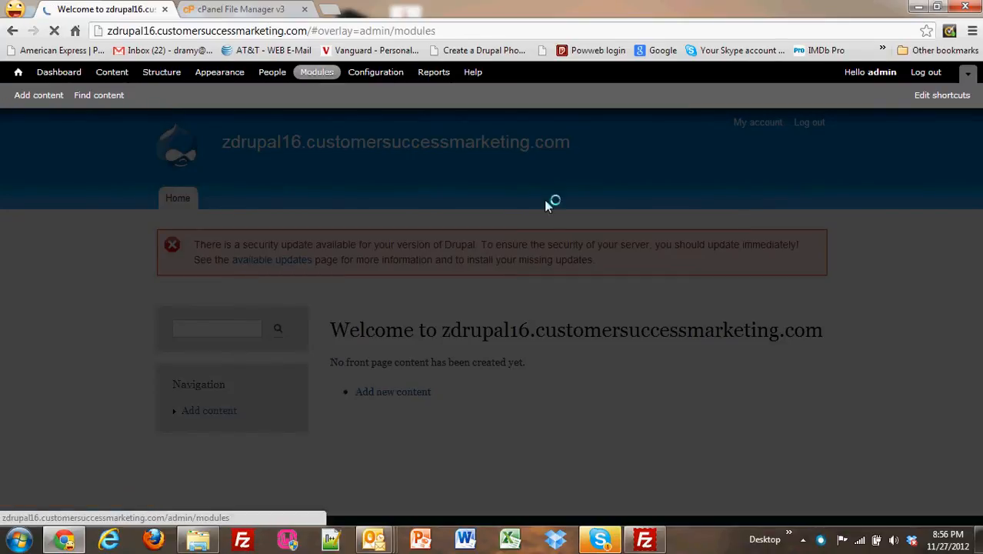
pyautogui.scroll(-3, 559, 296)
pyautogui.scroll(-18, 558, 296)
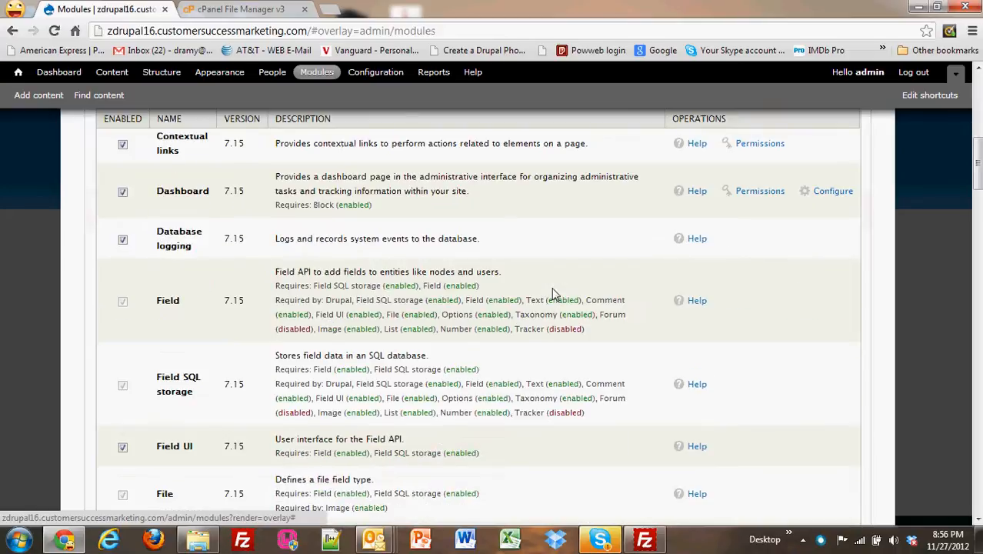
pyautogui.scroll(-5, 535, 286)
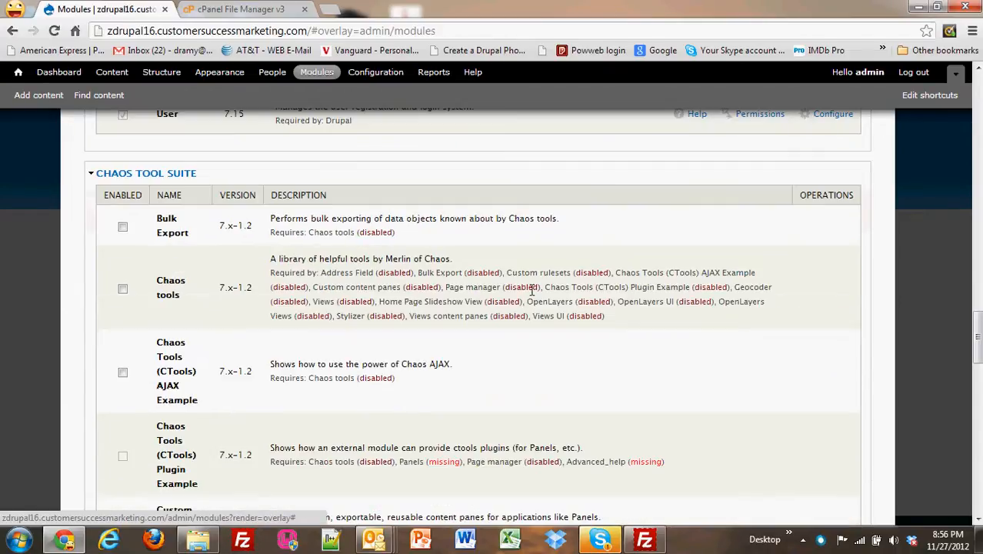
pyautogui.click(123, 289)
# Select the Address Field and Geofield modules in the Fields group.
pyautogui.scroll(-4, 434, 346)
pyautogui.scroll(-3, 434, 346)
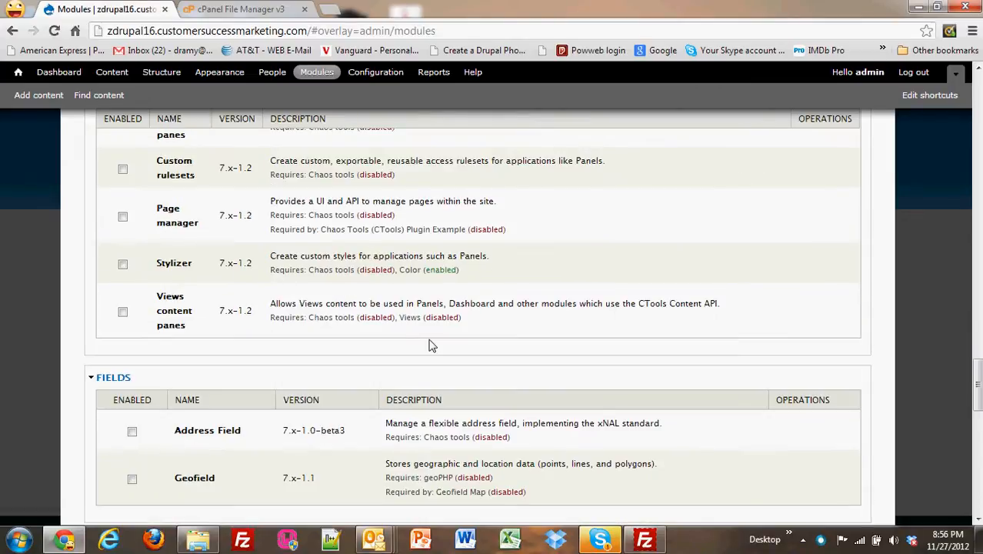
pyautogui.scroll(-3, 431, 346)
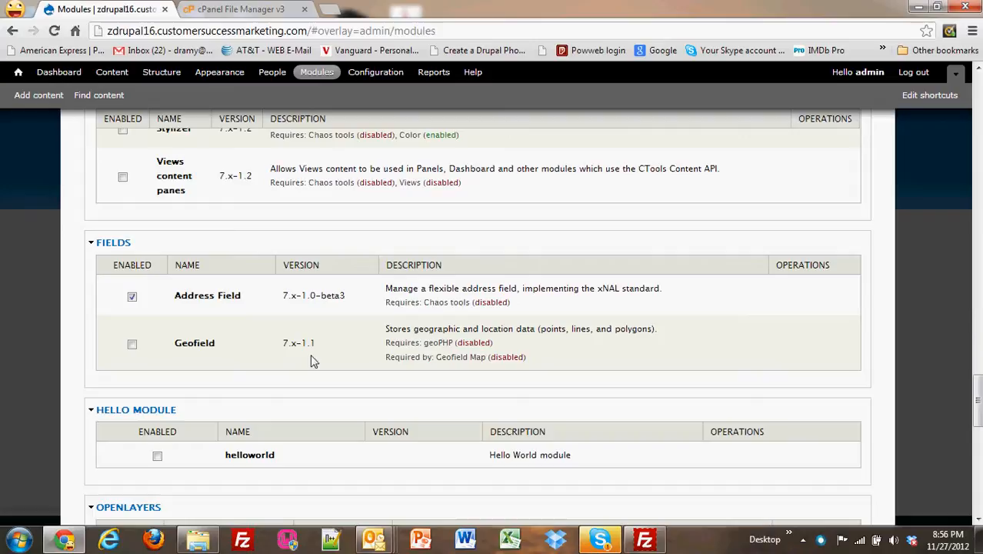
pyautogui.click(132, 345)
pyautogui.scroll(-3, 237, 351)
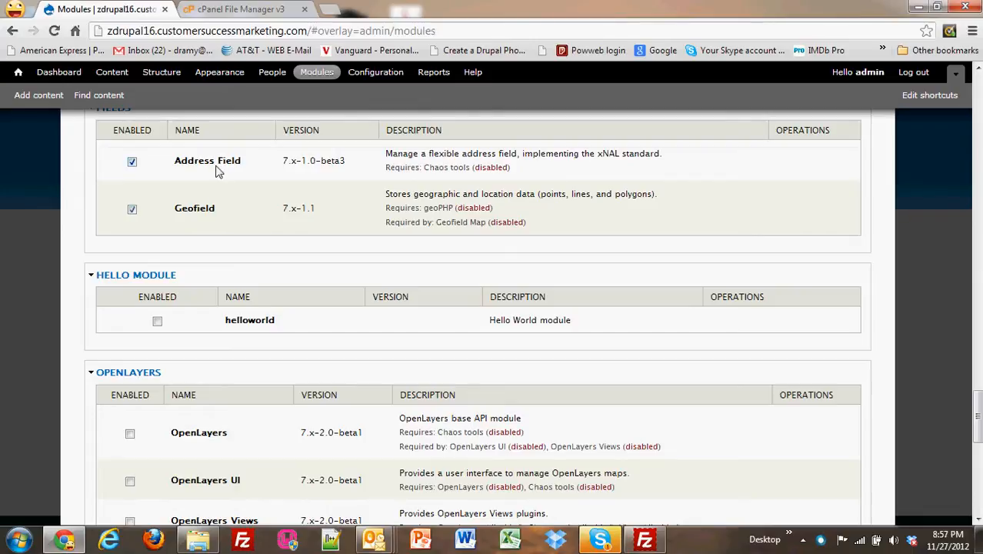
# Select the OpenLayers, OpenLayers UI and OpenLayers Views modules.
pyautogui.scroll(-2, 252, 266)
pyautogui.click(130, 299)
pyautogui.click(129, 347)
pyautogui.click(129, 388)
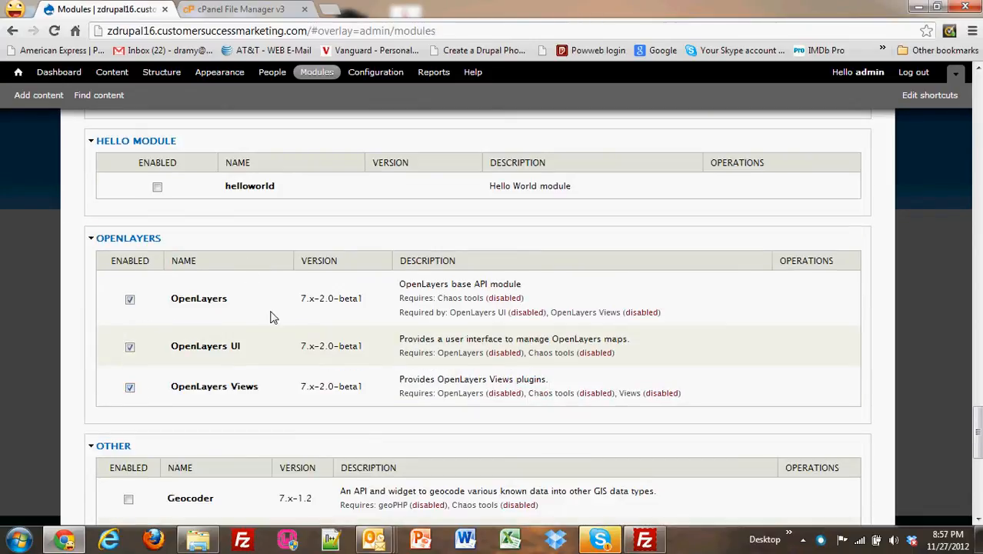
# Select the Geocoder, geoPHP and Libraries modules in the Other group.
pyautogui.scroll(-3, 290, 310)
pyautogui.scroll(-3, 279, 307)
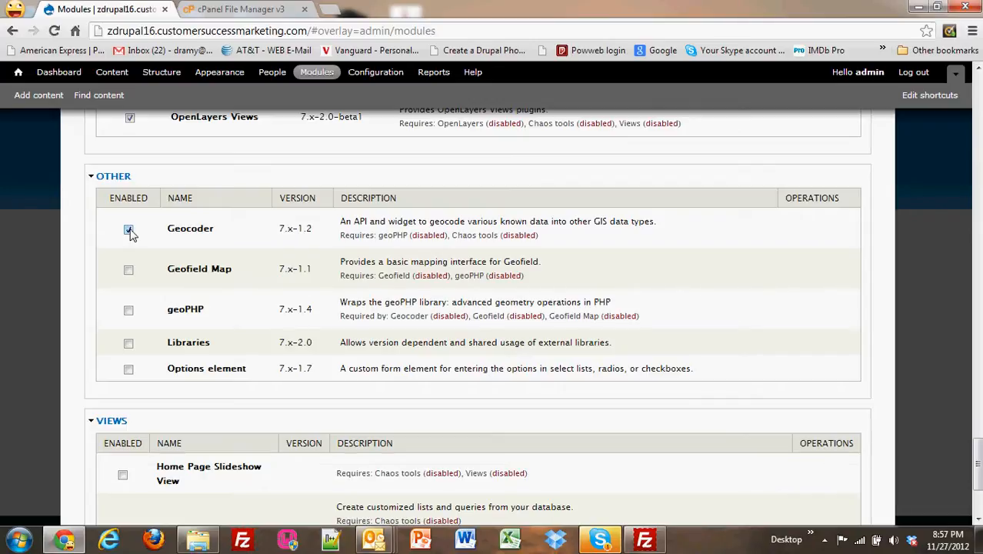
pyautogui.click(129, 311)
pyautogui.click(128, 342)
# Select the Views and Views UI modules and save the module configuration.
pyautogui.scroll(-2, 313, 344)
pyautogui.scroll(-1, 313, 345)
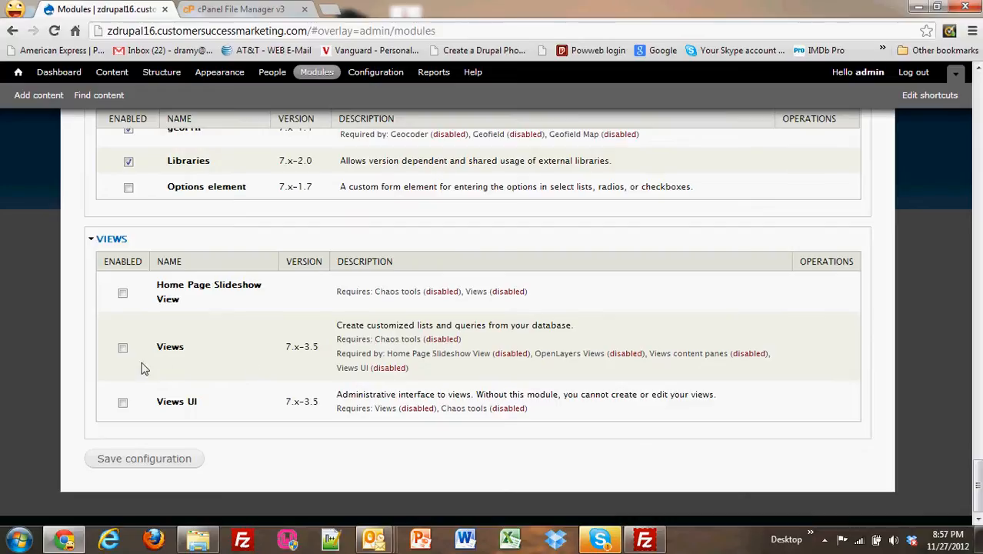
pyautogui.click(123, 348)
pyautogui.click(123, 402)
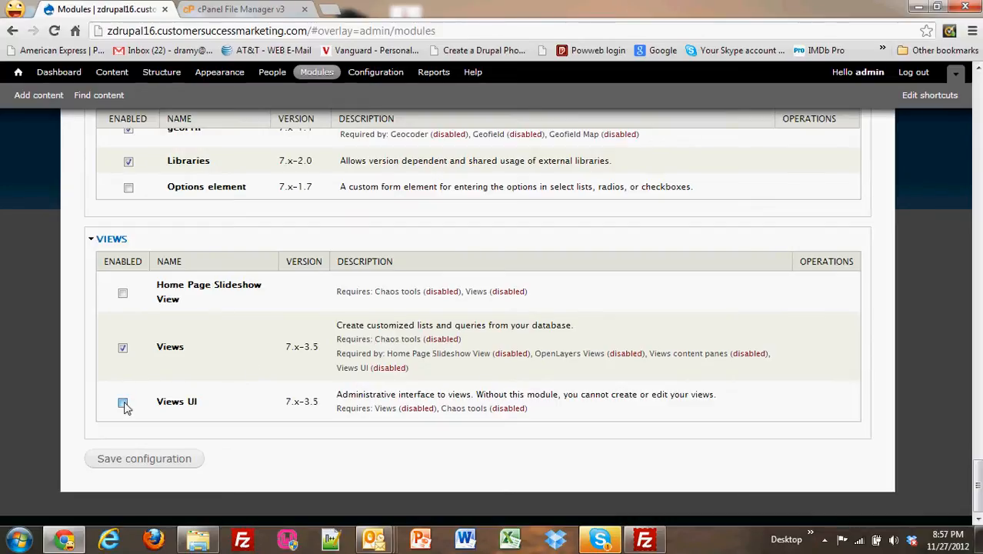
pyautogui.click(167, 461)
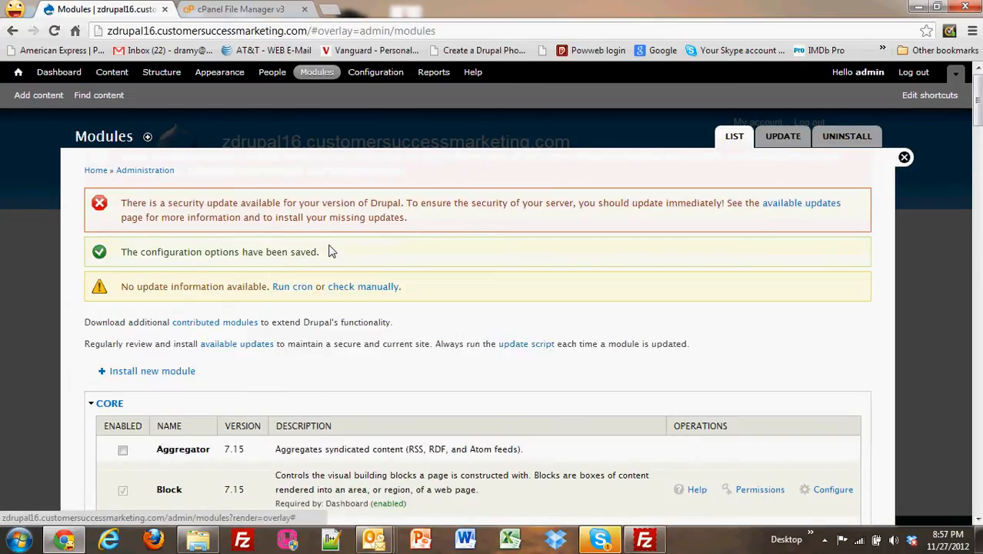
# Open the field management page of the Article content type.
pyautogui.click(163, 74)
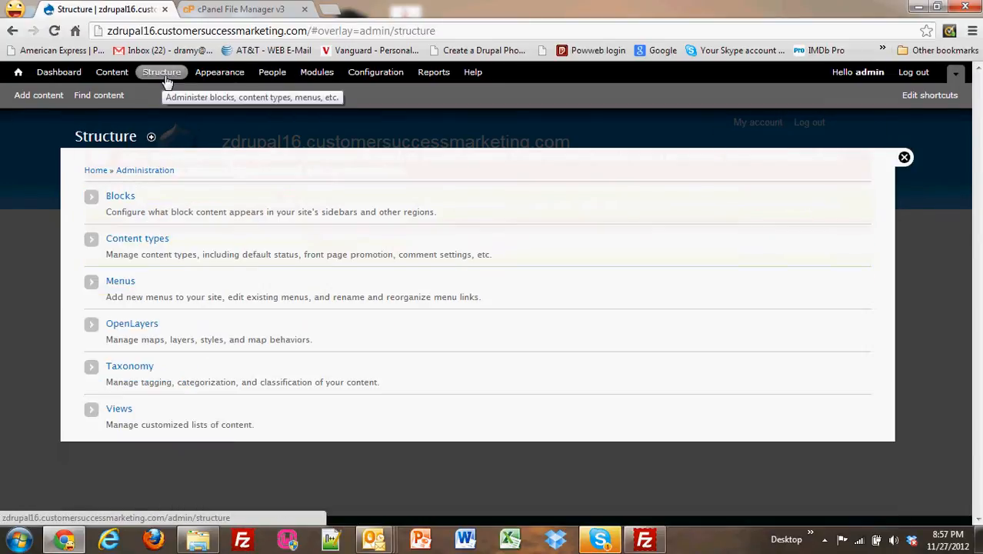
pyautogui.click(163, 239)
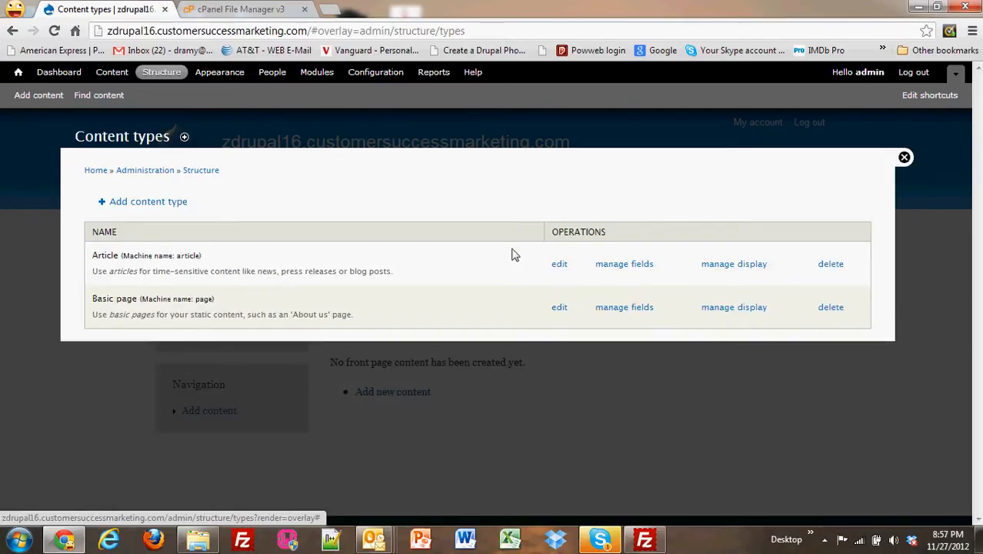
pyautogui.click(611, 266)
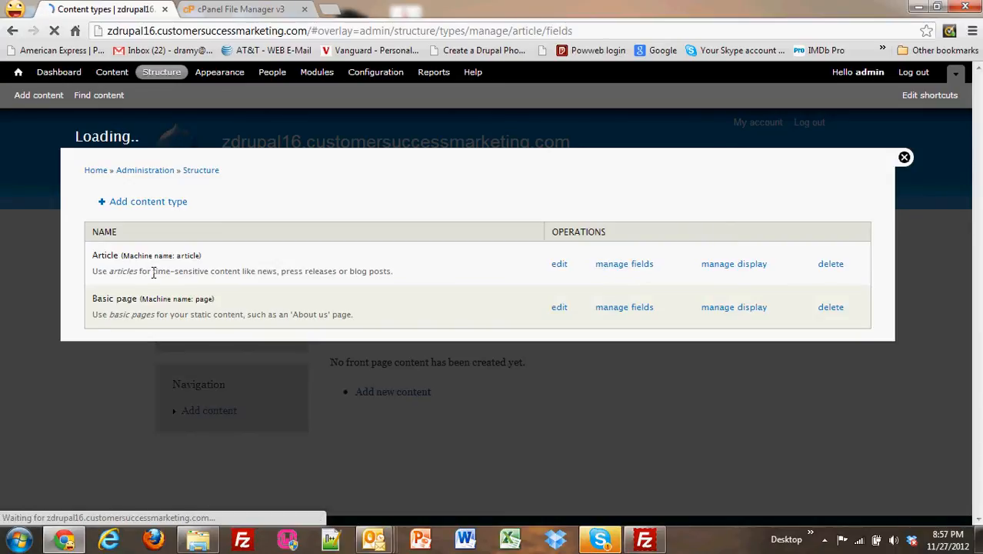
# Add a new Article field labelled "address" with the Postal address type and save its field settings.
pyautogui.click(149, 355)
pyautogui.write('a')
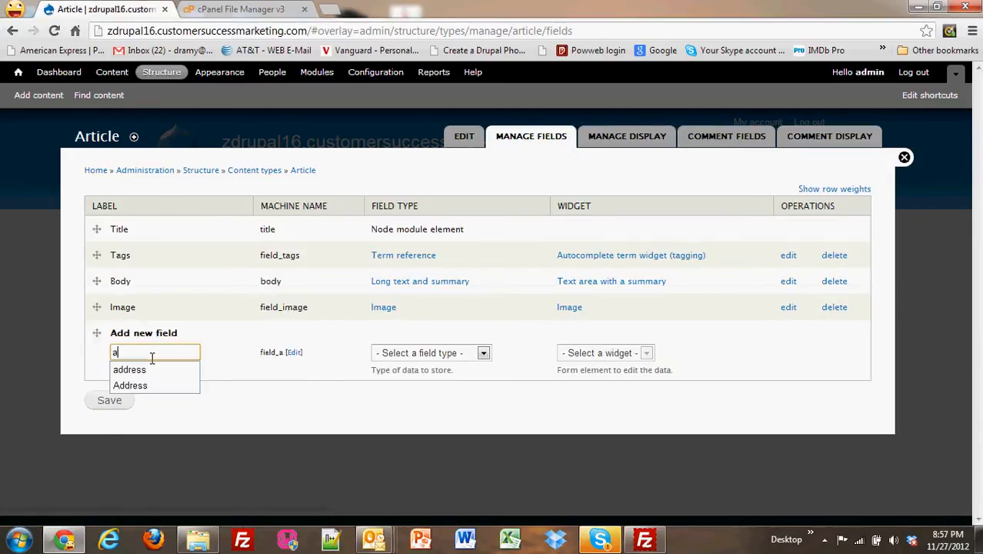
pyautogui.write('drress')
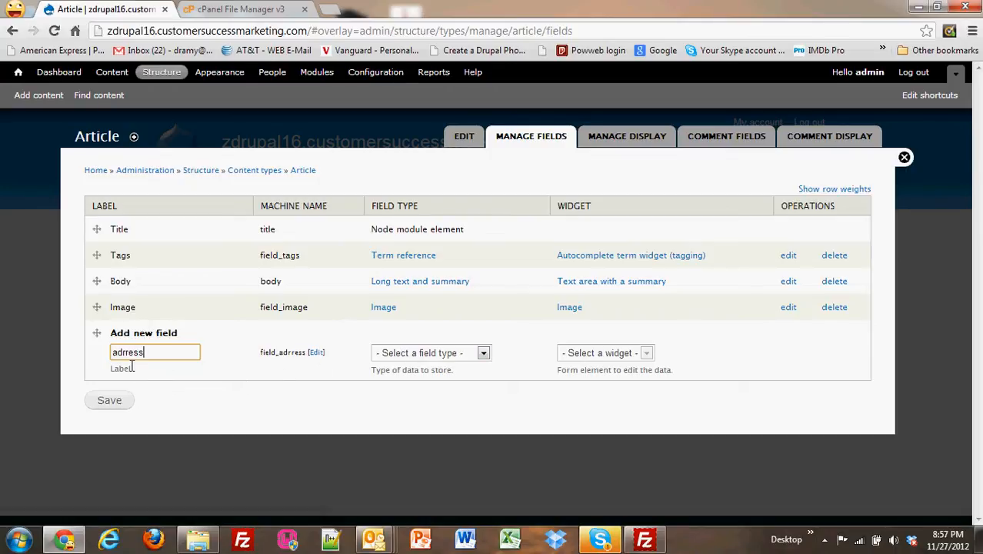
pyautogui.press('BackSpace')
pyautogui.write('d')
pyautogui.click(410, 356)
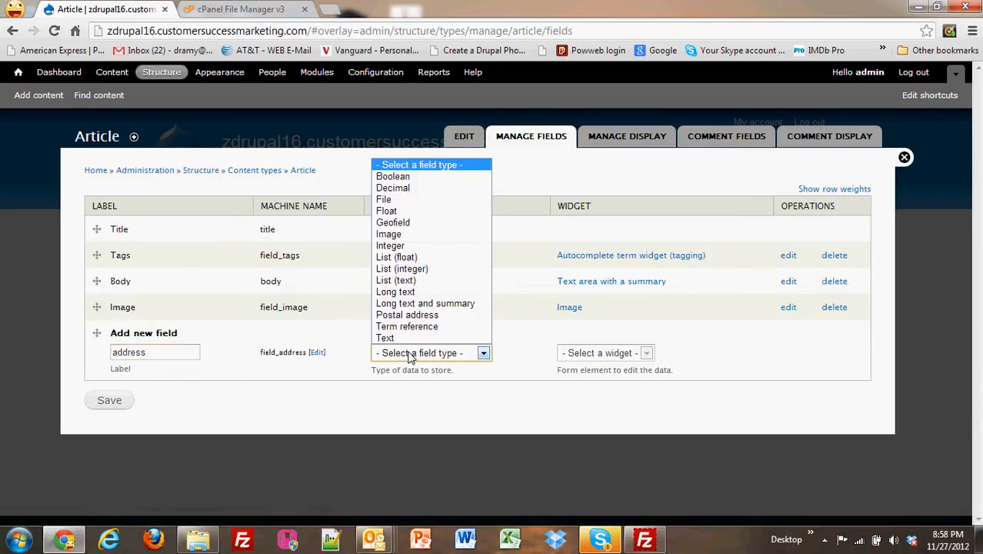
pyautogui.click(433, 317)
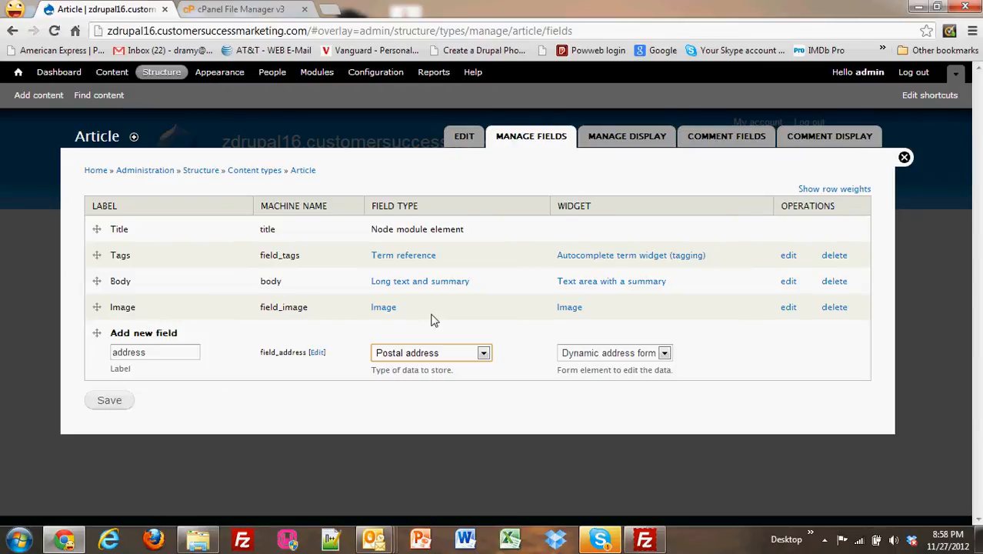
pyautogui.click(109, 400)
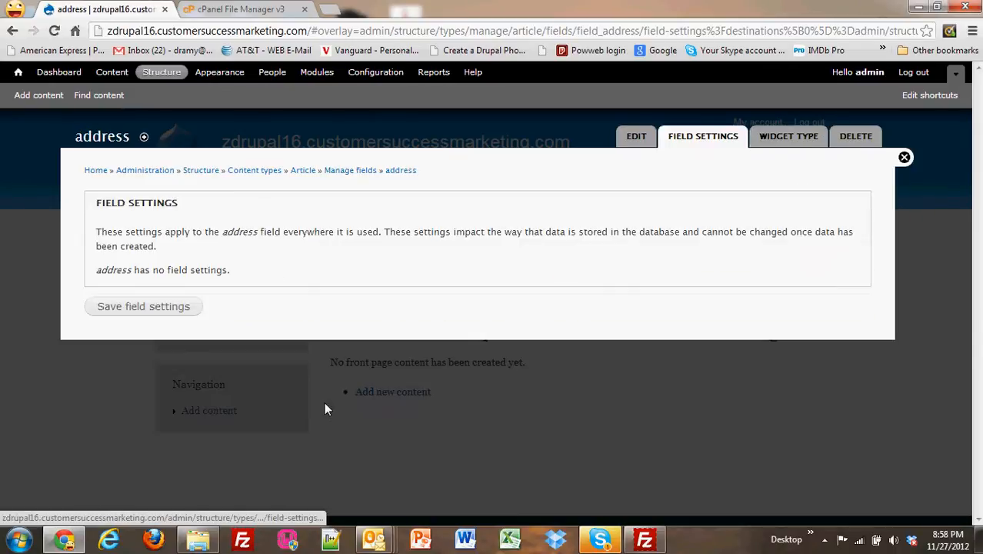
pyautogui.click(141, 306)
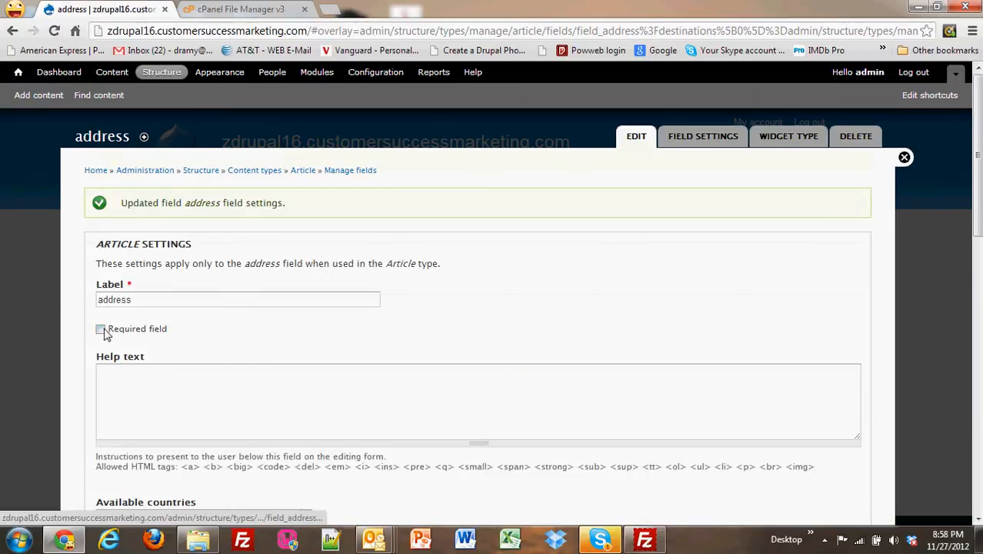
# Make the address field required and limit its available countries to United States.
pyautogui.click(102, 330)
pyautogui.scroll(-3, 222, 329)
pyautogui.moveTo(305, 326); pyautogui.dragTo(310, 354)
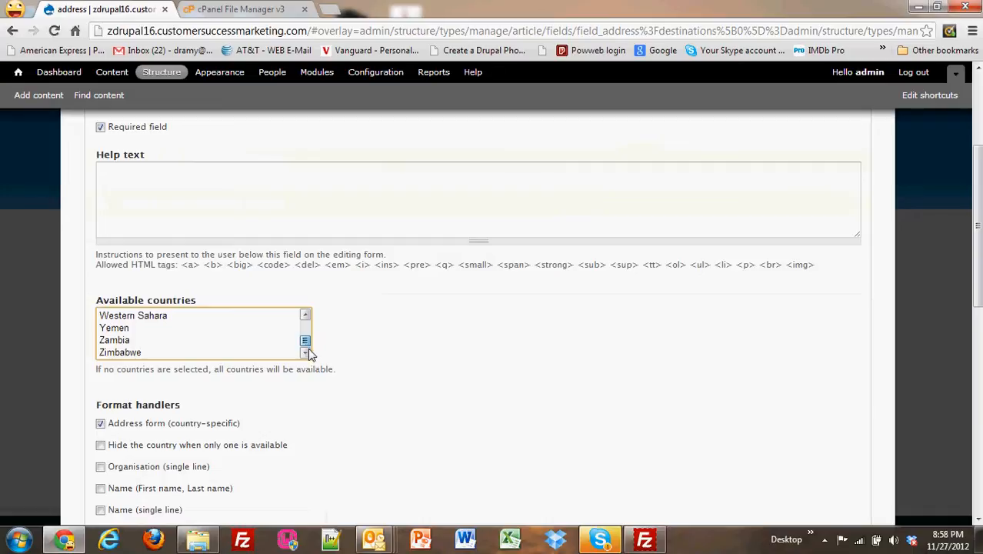
pyautogui.click(306, 328)
pyautogui.click(306, 327)
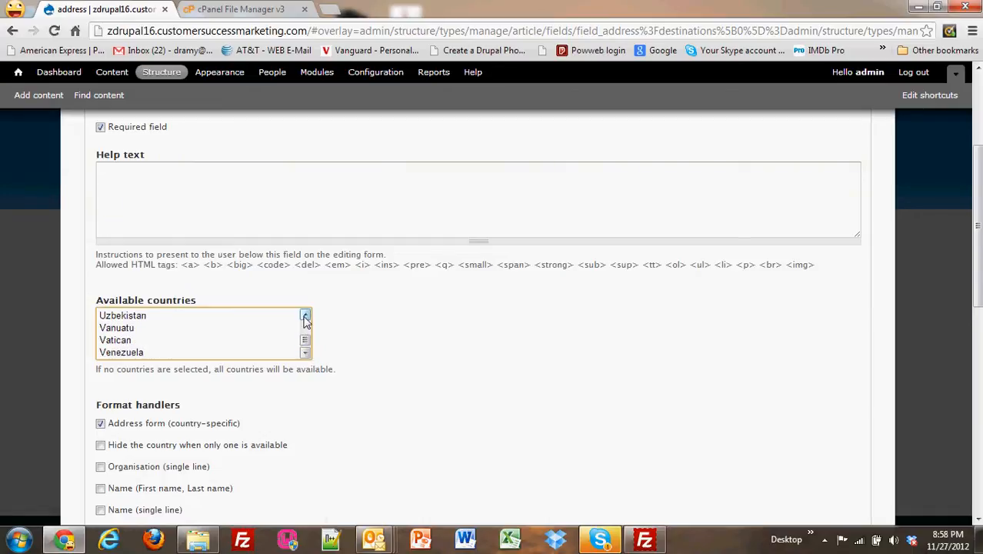
pyautogui.click(306, 323)
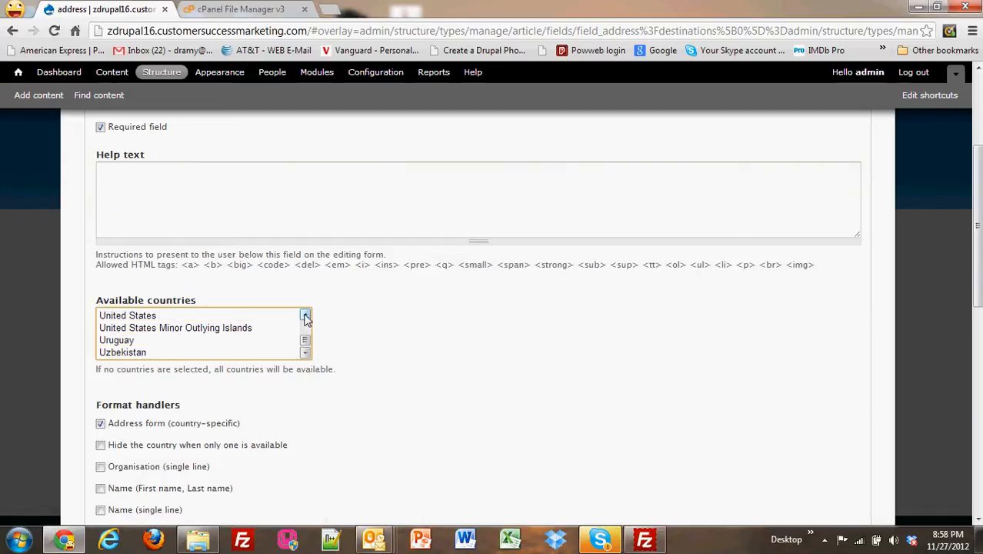
pyautogui.click(145, 316)
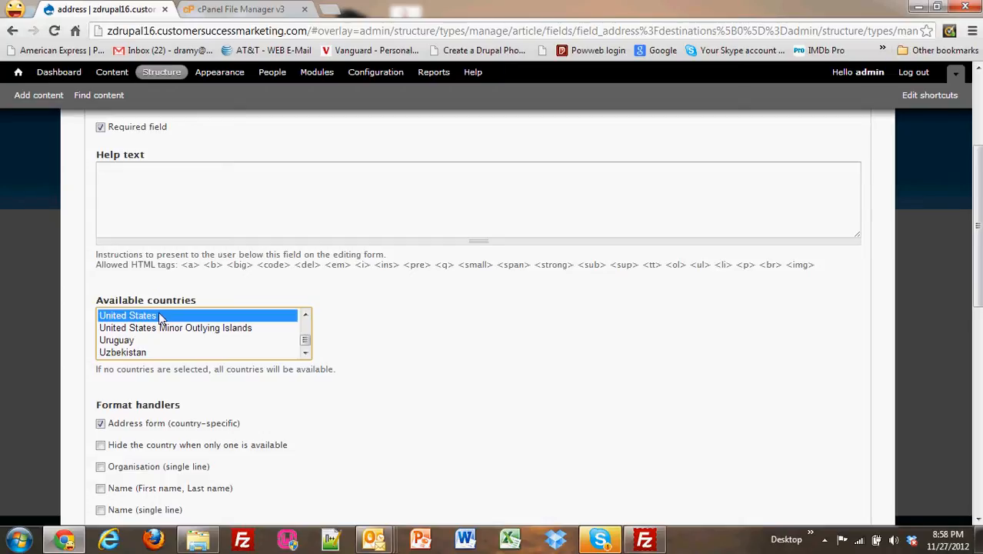
# Set the address field's default country to United States and save the settings.
pyautogui.click(463, 375)
pyautogui.scroll(-4, 463, 375)
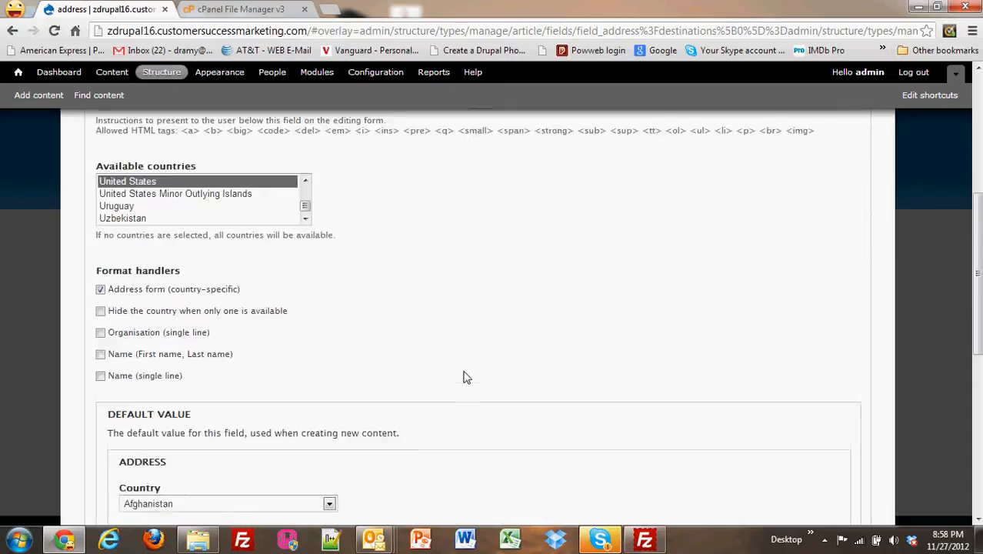
pyautogui.click(330, 302)
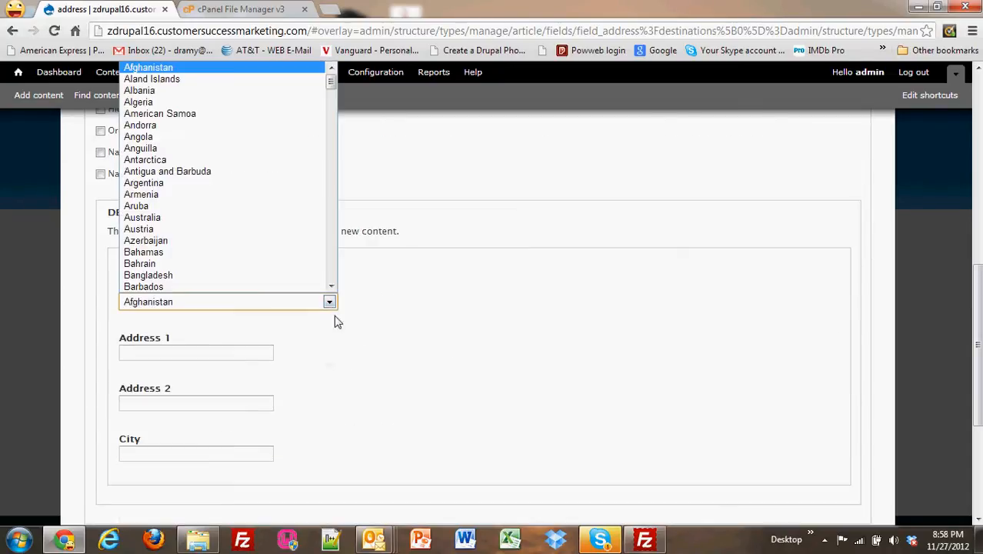
pyautogui.scroll(-10, 332, 282)
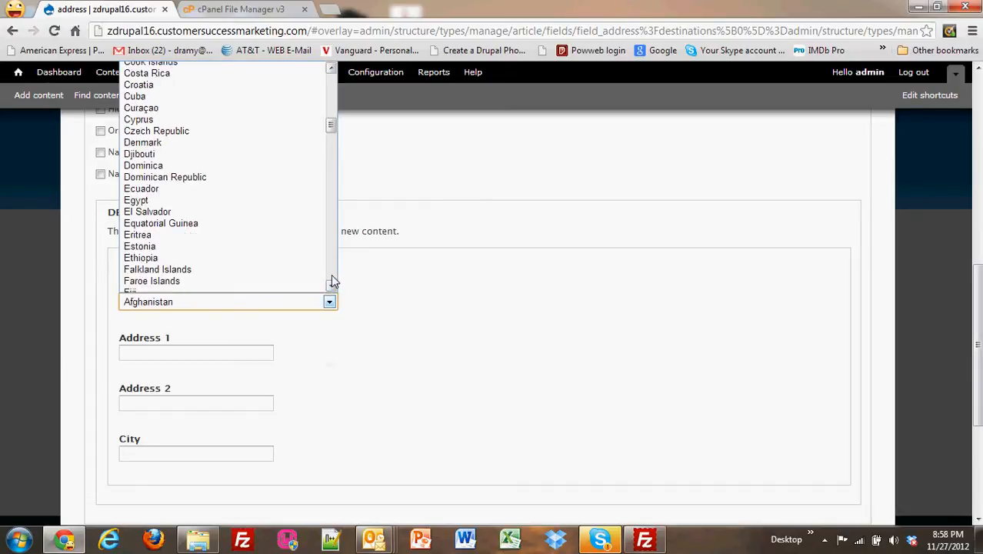
pyautogui.click(333, 210)
pyautogui.click(332, 210)
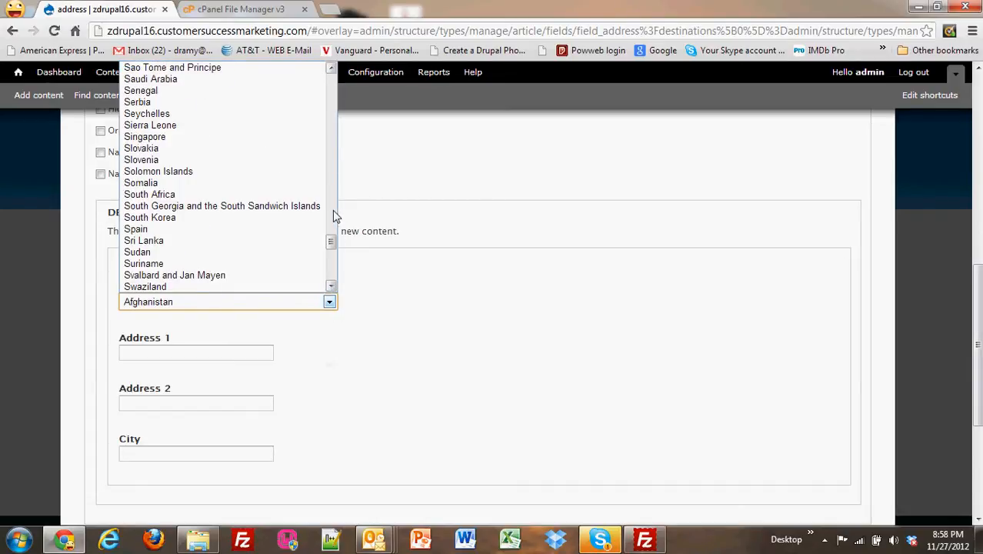
pyautogui.click(332, 261)
pyautogui.click(331, 268)
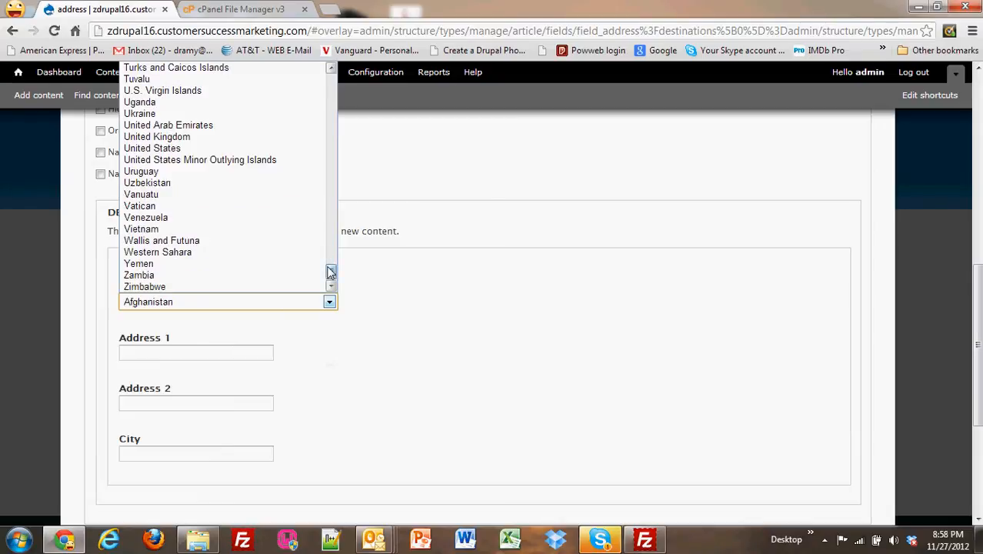
pyautogui.click(192, 147)
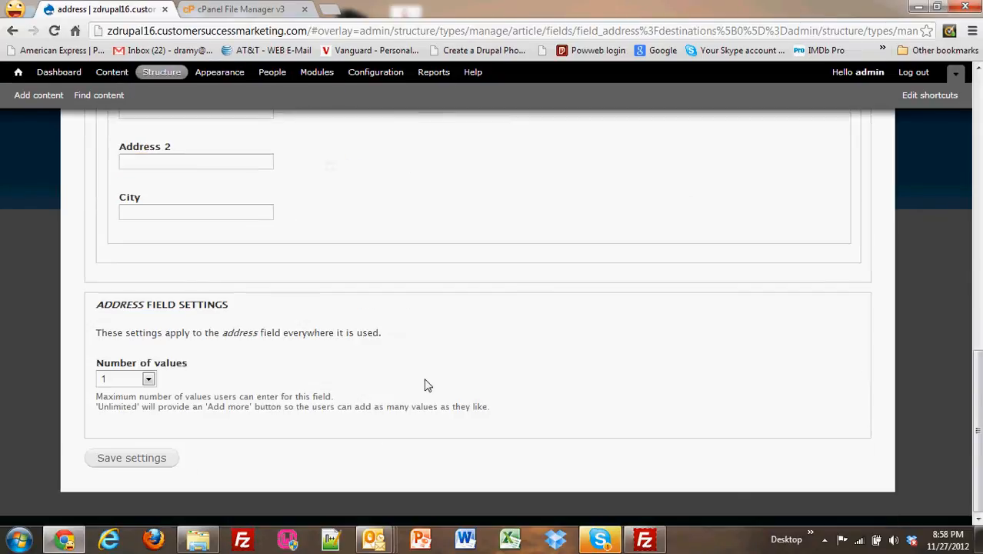
pyautogui.scroll(-3, 217, 461)
pyautogui.click(140, 457)
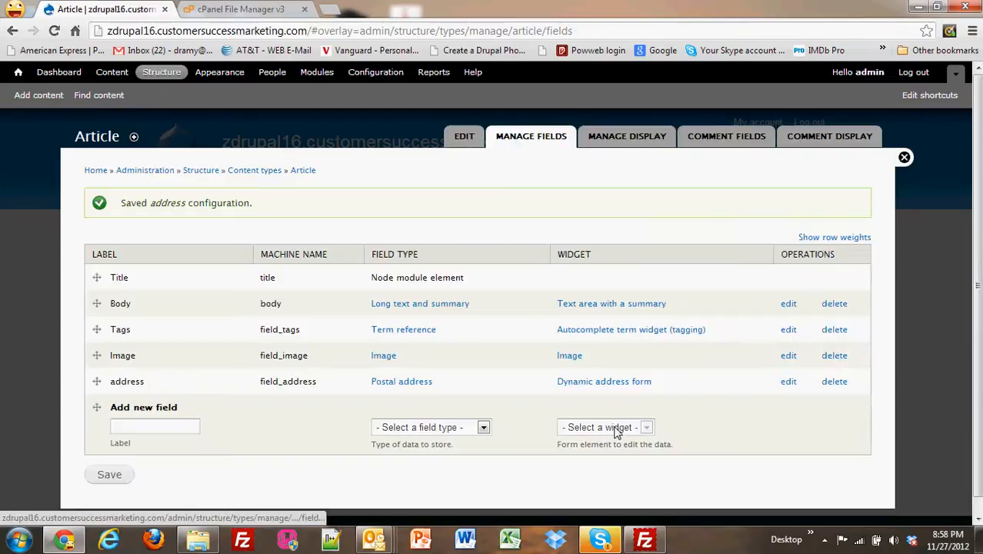
# Add a new Article field labelled "geofield" with the Geofield type and the "Geocode from another field" widget, and save its field settings.
pyautogui.click(139, 429)
pyautogui.write('geofield')
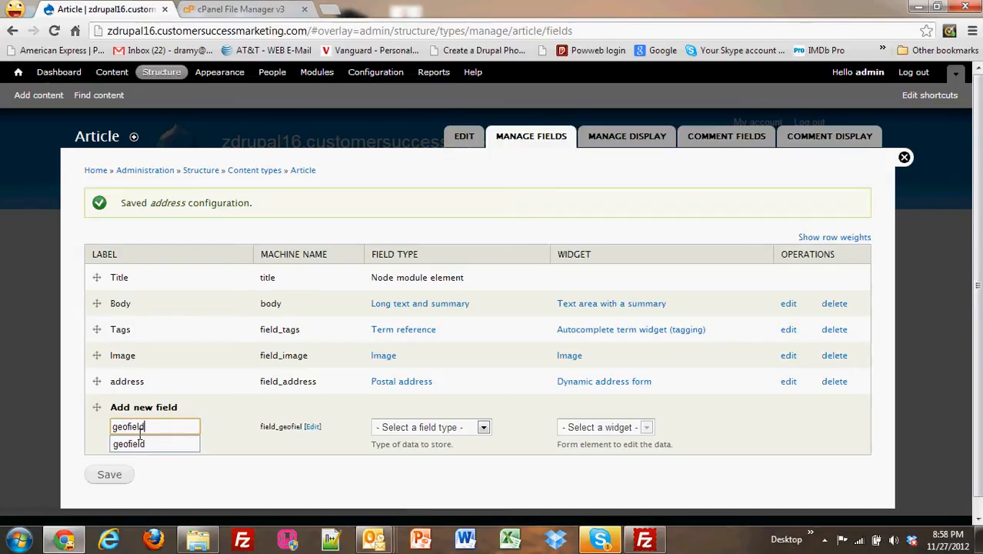
pyautogui.click(476, 427)
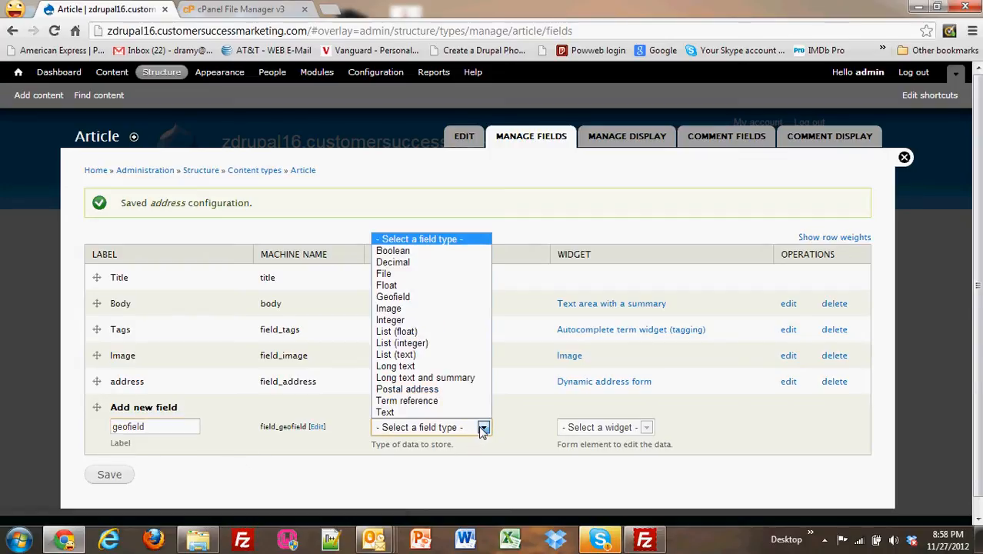
pyautogui.click(411, 297)
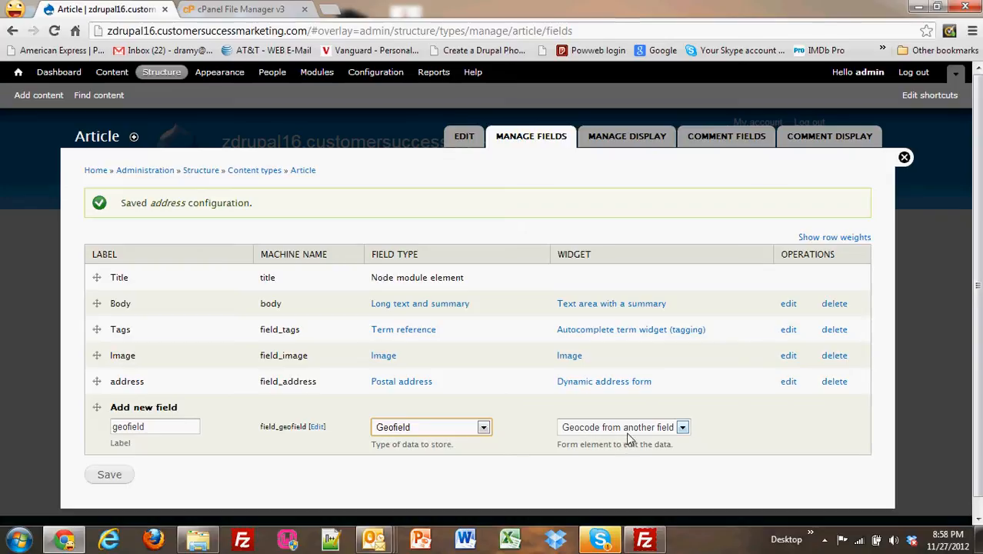
pyautogui.click(114, 475)
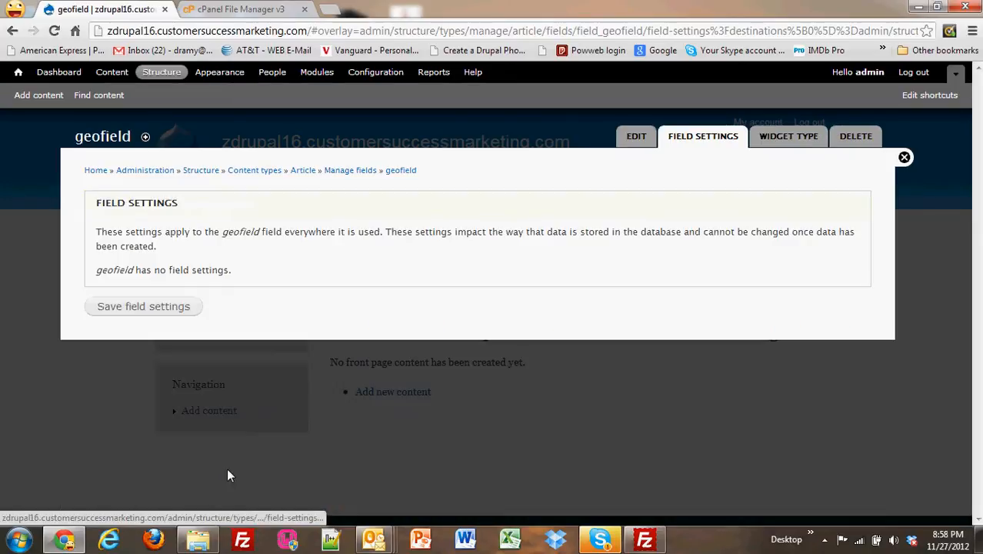
pyautogui.click(183, 311)
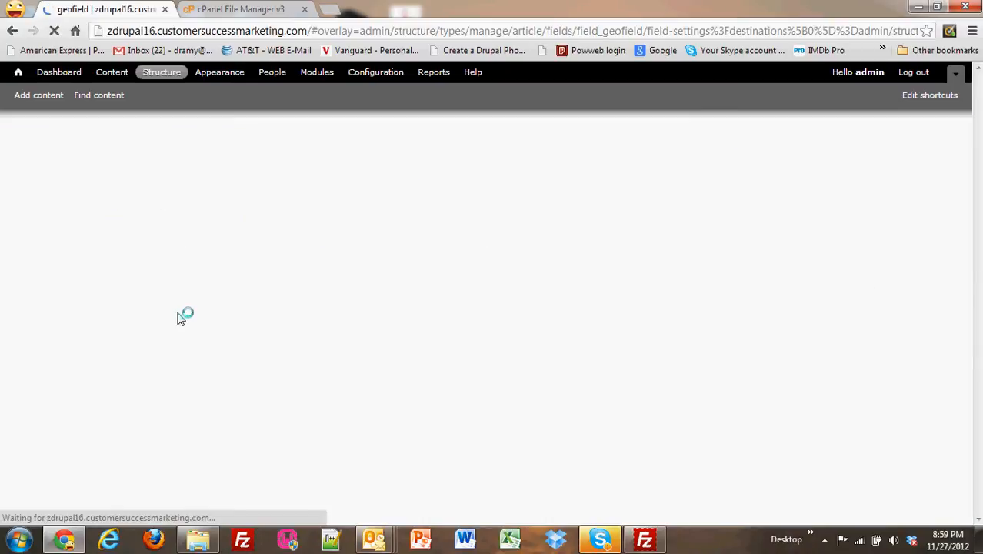
# Make the geofield required and set it to geocode from the address field.
pyautogui.click(100, 328)
pyautogui.scroll(-3, 254, 339)
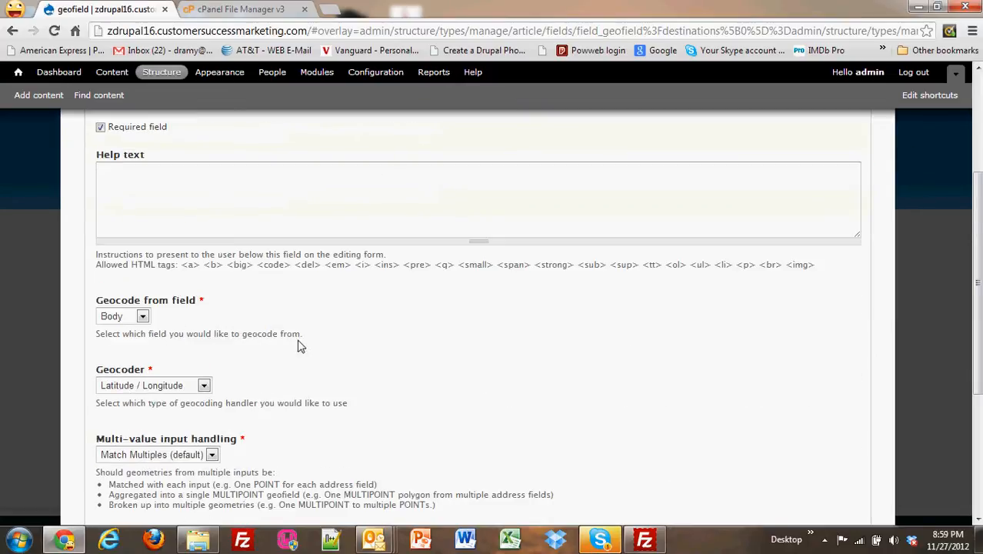
pyautogui.scroll(-1, 307, 346)
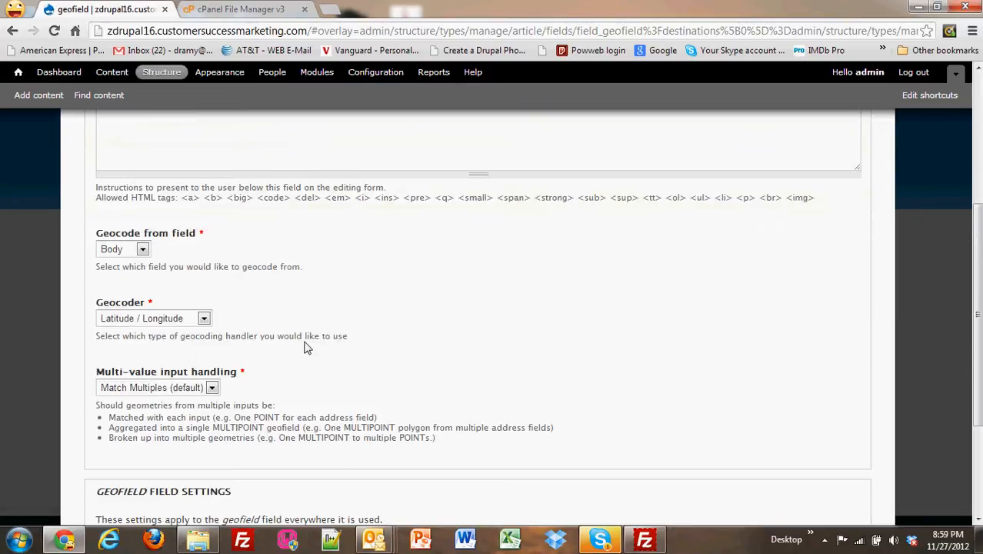
pyautogui.click(143, 251)
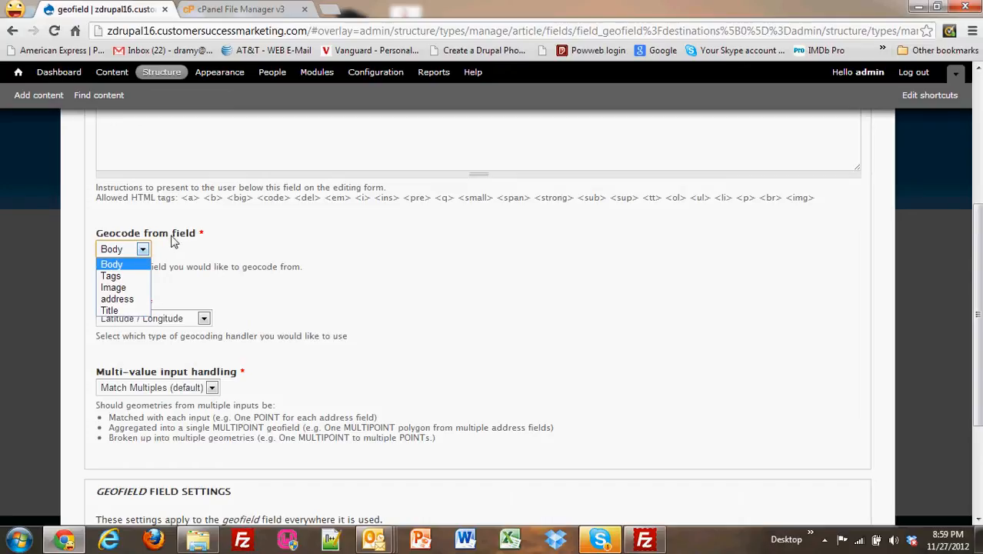
pyautogui.click(135, 300)
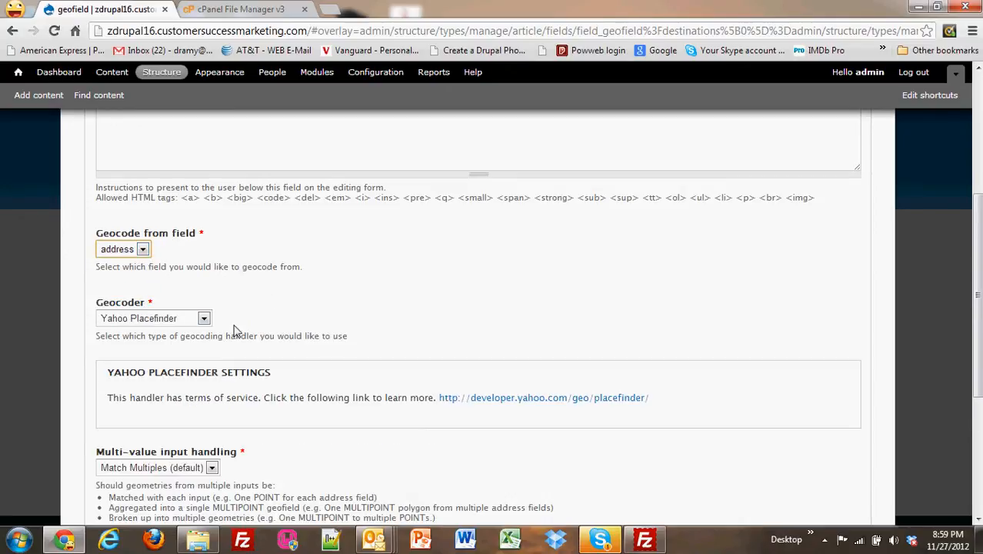
# Choose Google Geocoder as the geofield's geocoding handler and save the settings.
pyautogui.click(205, 319)
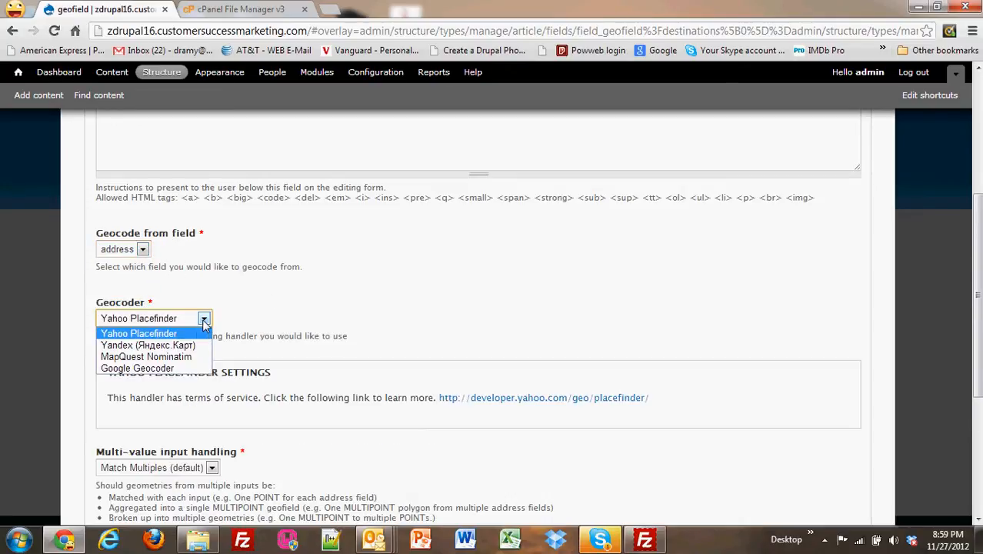
pyautogui.click(192, 369)
pyautogui.scroll(-6, 354, 320)
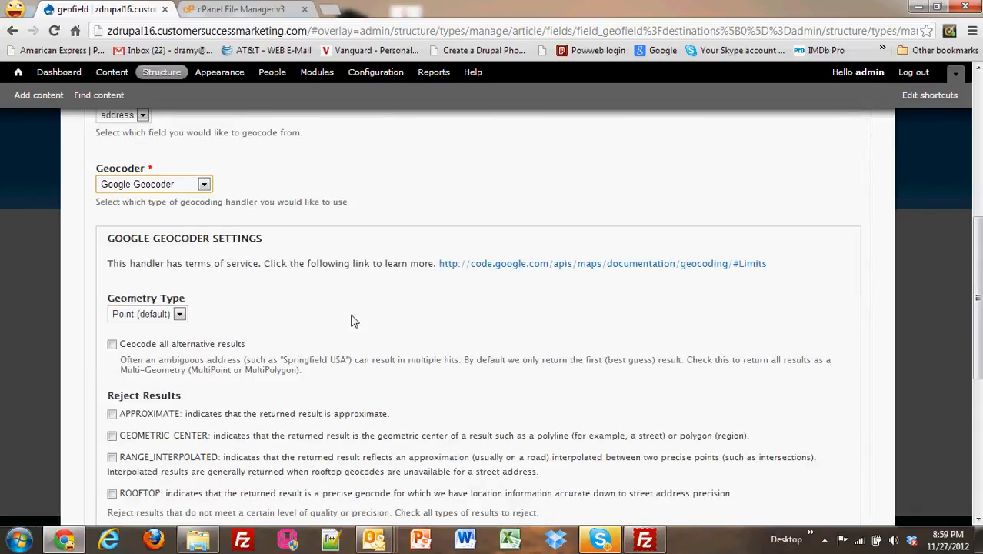
pyautogui.click(115, 460)
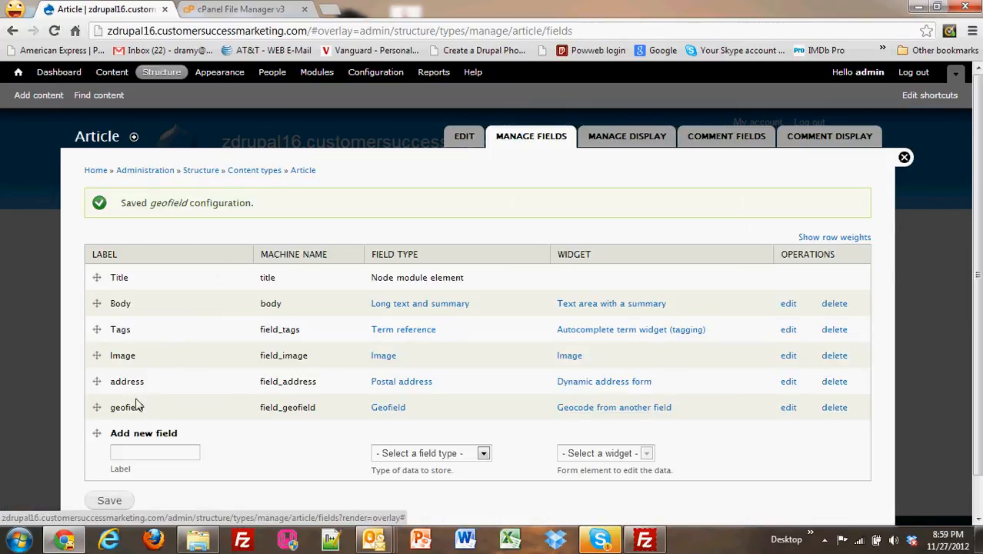
# Start a new Article and title it "home".
pyautogui.click(31, 95)
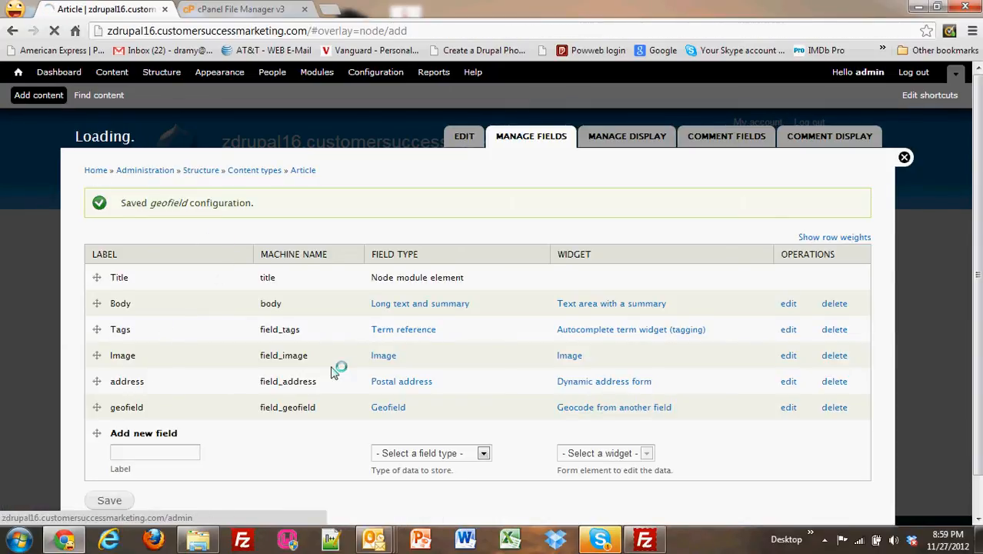
pyautogui.click(121, 196)
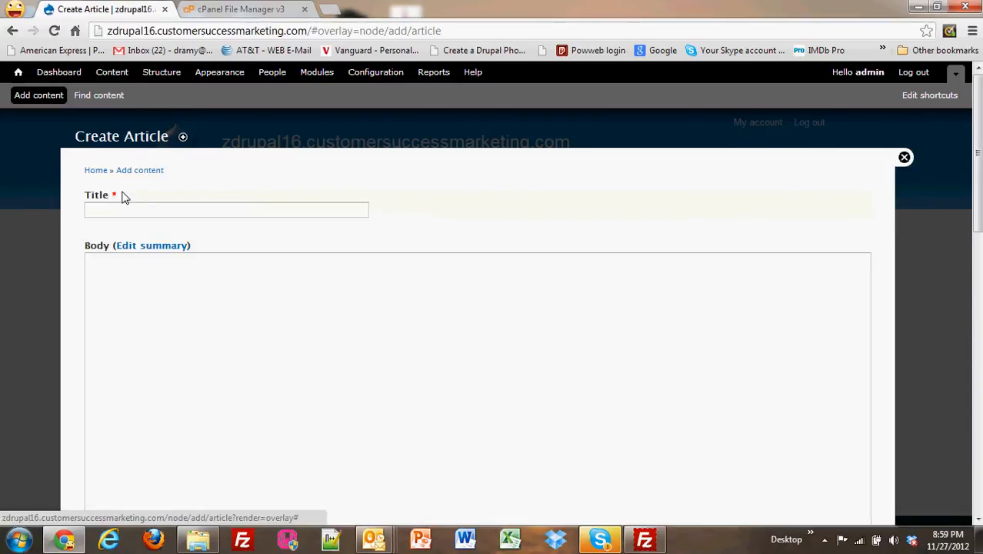
pyautogui.click(143, 212)
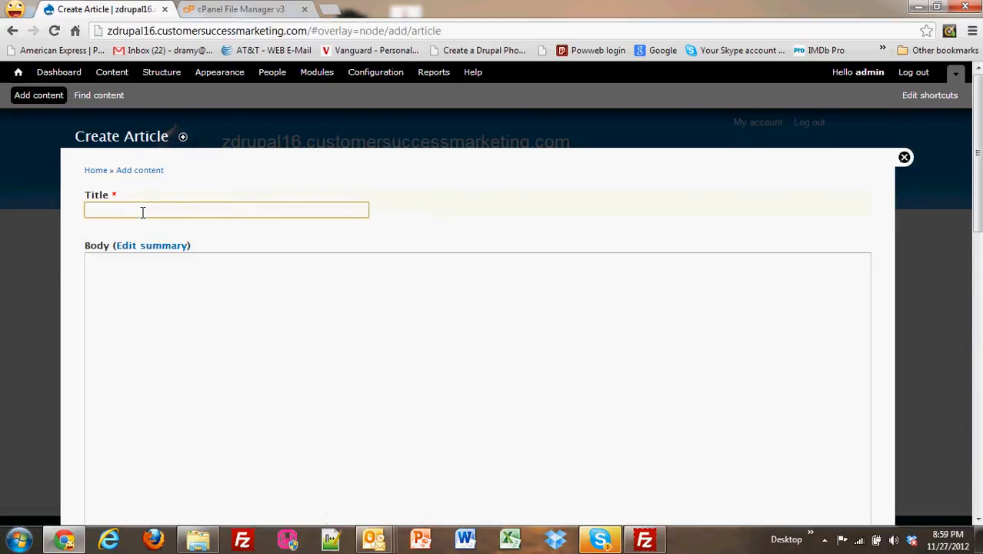
pyautogui.write('hom')
pyautogui.click(155, 378)
# Fill in the home article's street address, city, state and ZIP code from a saved autofill entry and save the article.
pyautogui.scroll(-5, 156, 382)
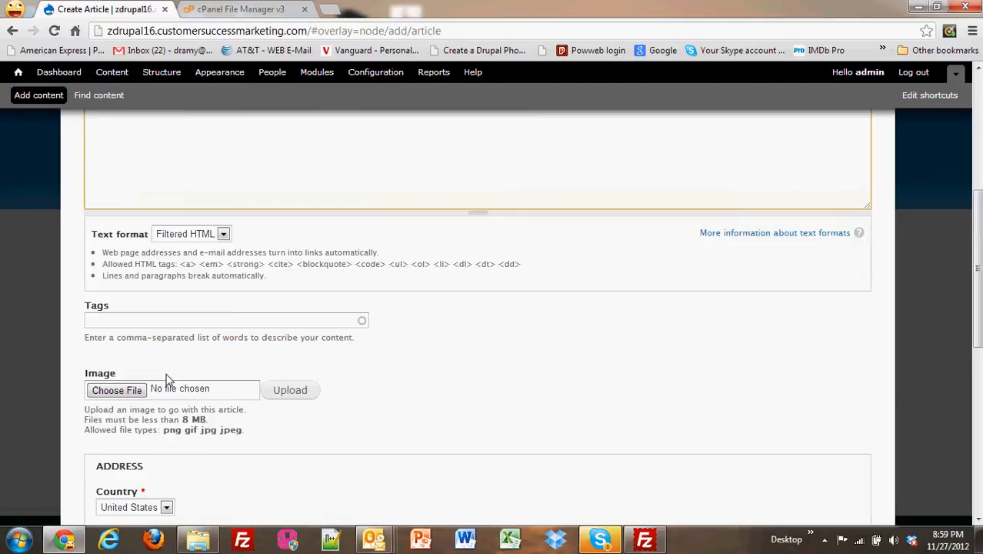
pyautogui.scroll(-3, 138, 375)
pyautogui.click(139, 356)
pyautogui.write('1276')
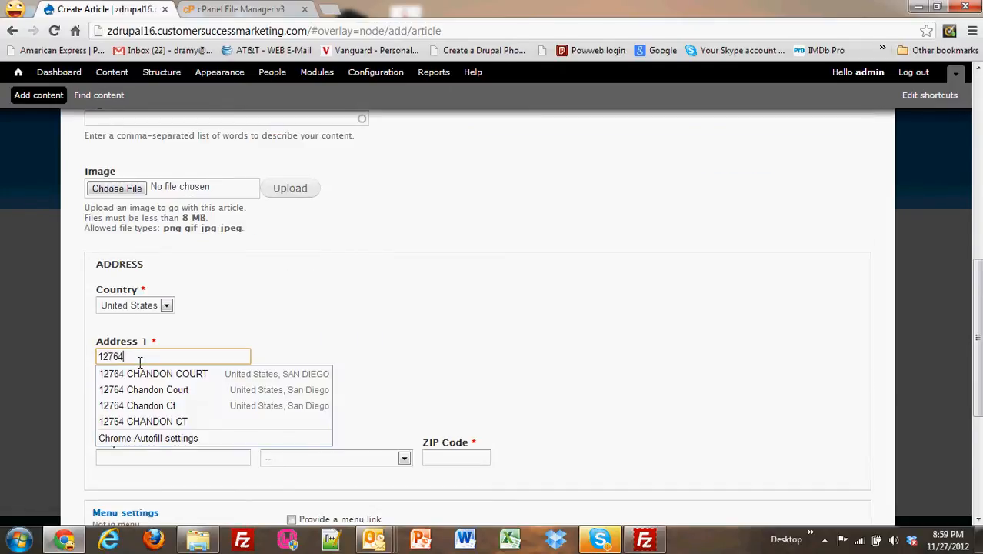
pyautogui.write('4')
pyautogui.click(173, 374)
pyautogui.scroll(-2, 493, 323)
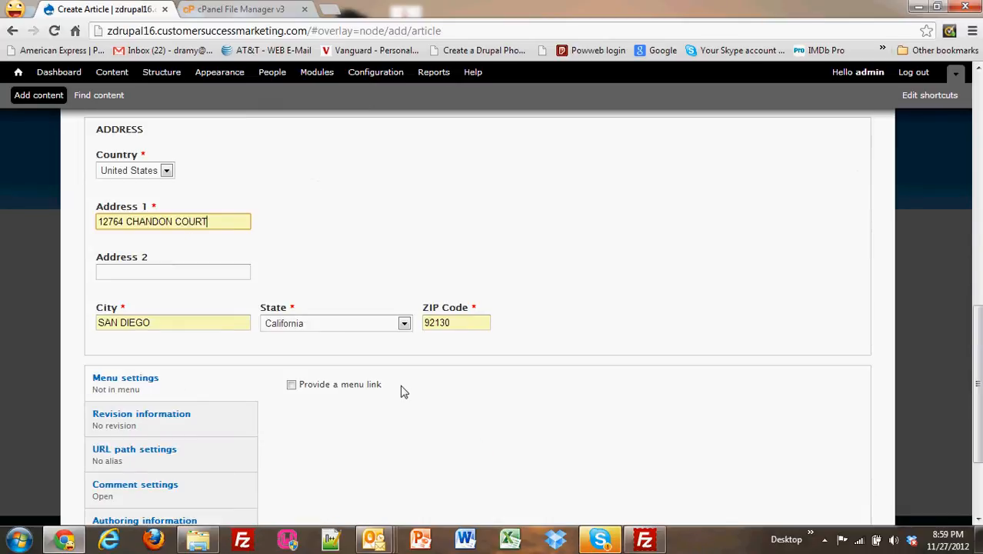
pyautogui.scroll(-2, 332, 459)
pyautogui.click(109, 465)
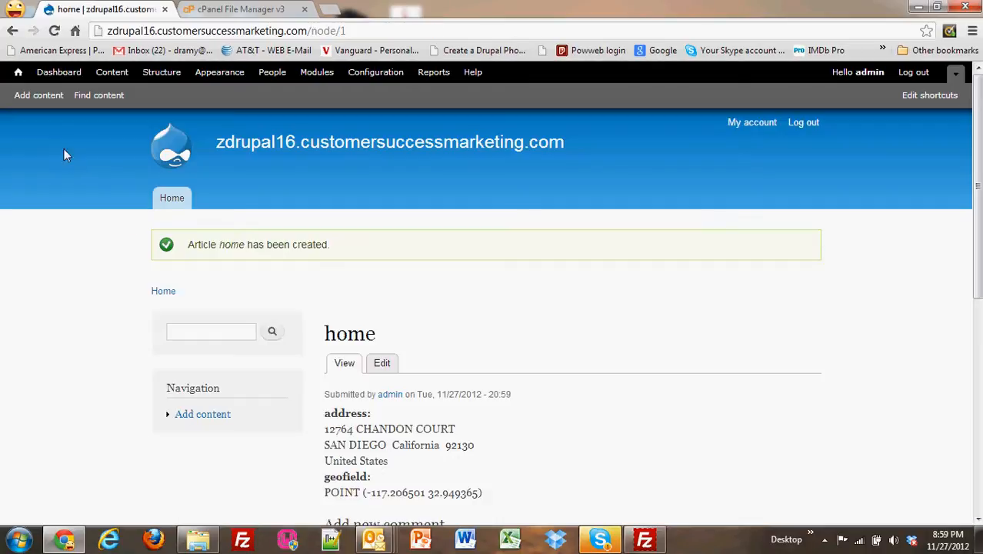
# Start a second Article and title it "sage".
pyautogui.click(35, 94)
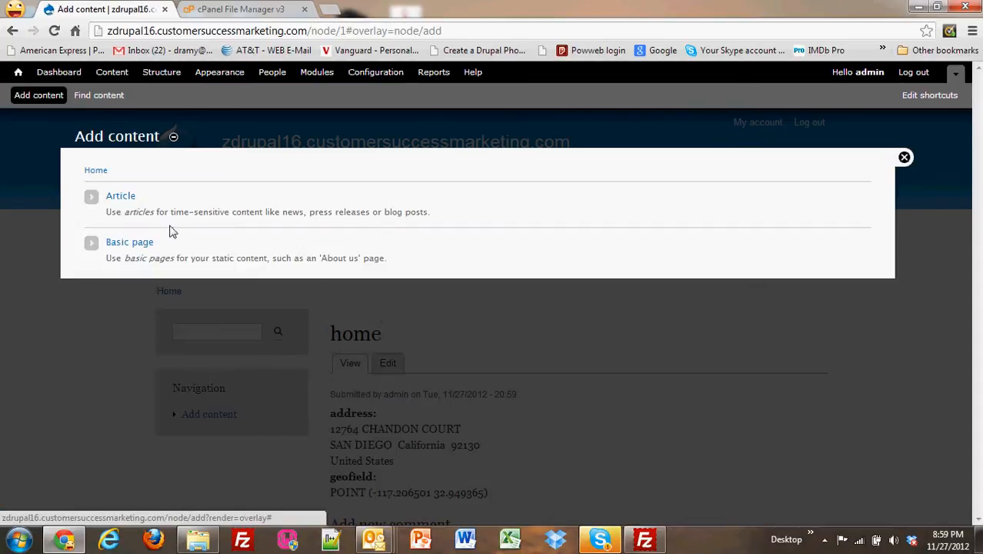
pyautogui.click(120, 196)
pyautogui.scroll(-3, 311, 260)
pyautogui.scroll(3, 295, 259)
pyautogui.click(177, 216)
pyautogui.write('sage')
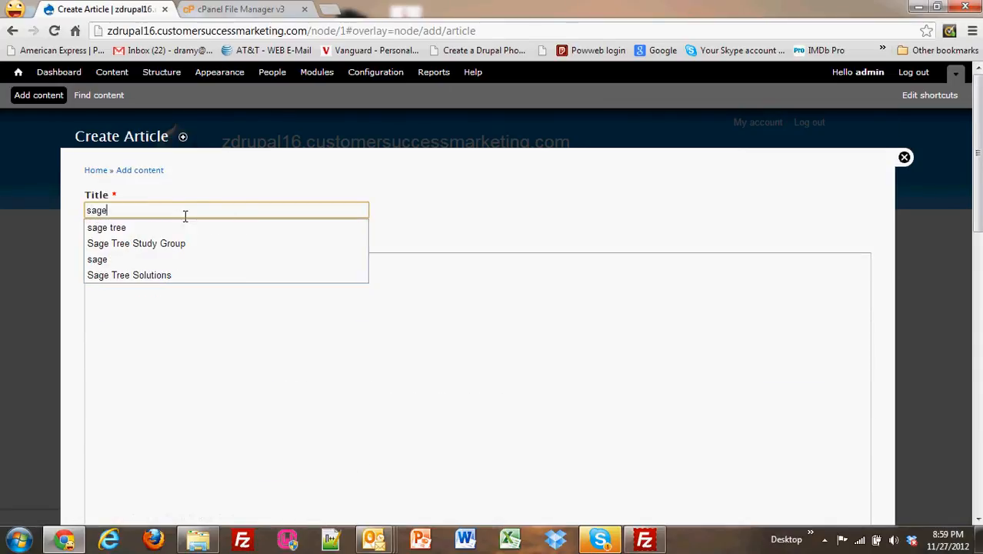
# Fill in the sage article's street address, city, state and ZIP code from a saved autofill entry and save the article.
pyautogui.scroll(-12, 252, 316)
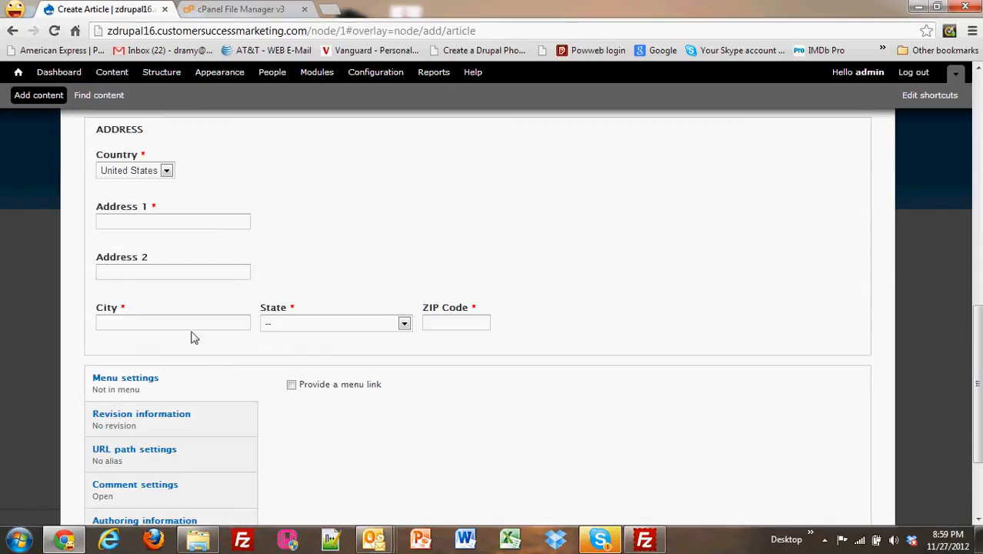
pyautogui.click(171, 221)
pyautogui.write('75')
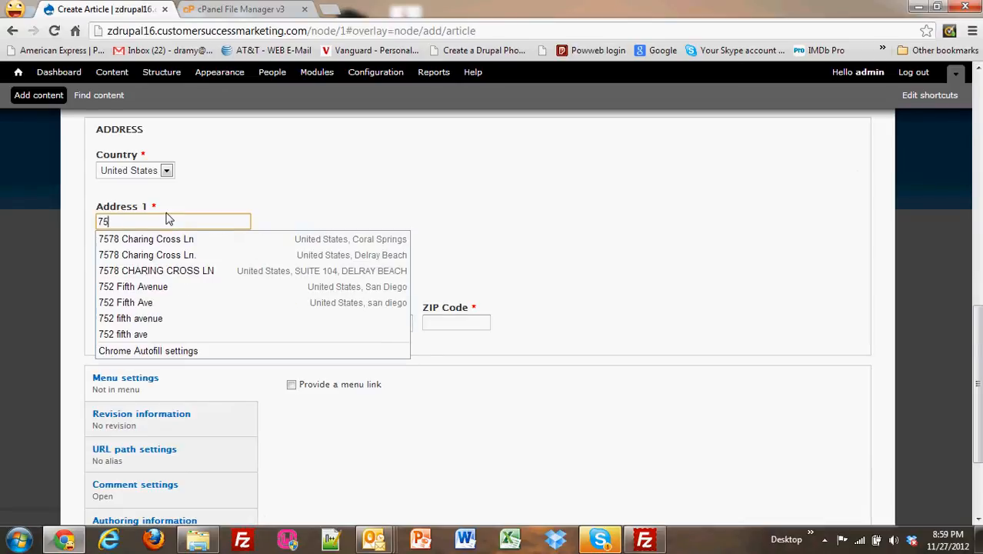
pyautogui.write('2')
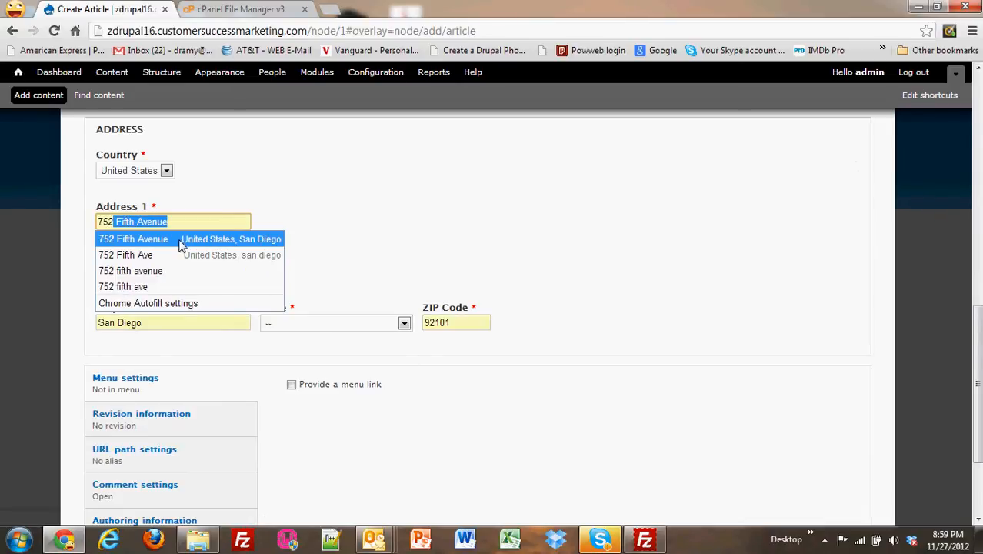
pyautogui.click(181, 240)
pyautogui.scroll(-3, 536, 282)
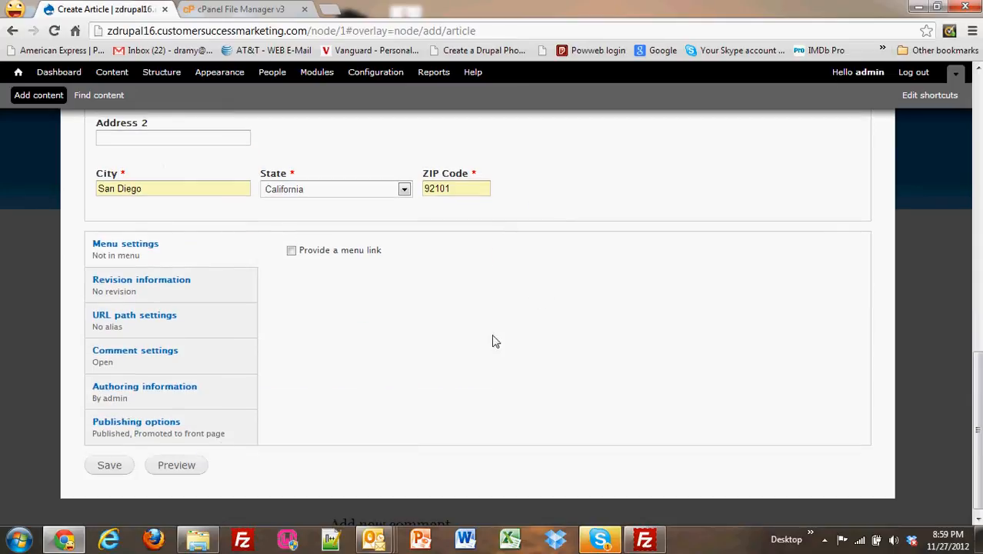
pyautogui.click(108, 466)
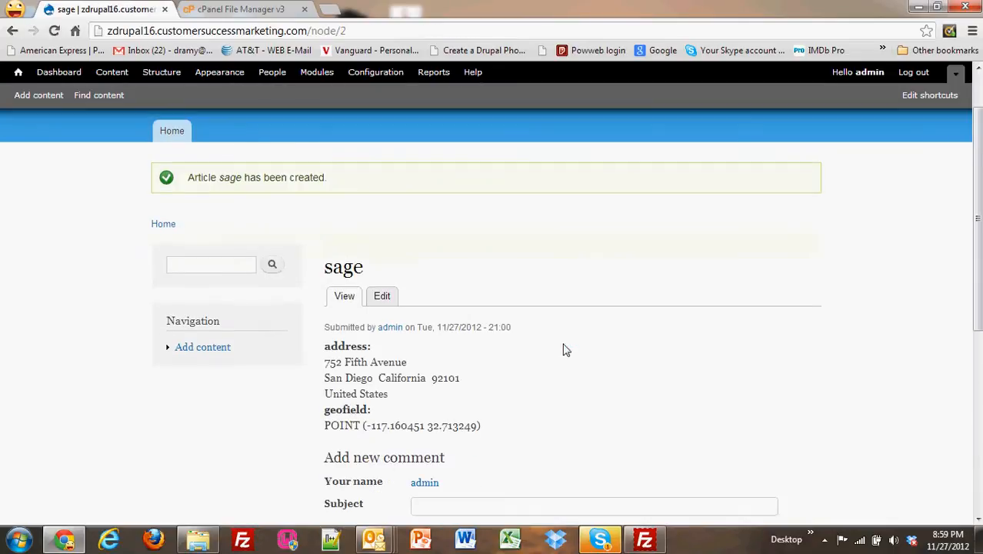
# Highlight the geocoded point in the geofield of the saved sage article to examine it.
pyautogui.scroll(-3, 566, 350)
pyautogui.moveTo(484, 296); pyautogui.dragTo(322, 293)
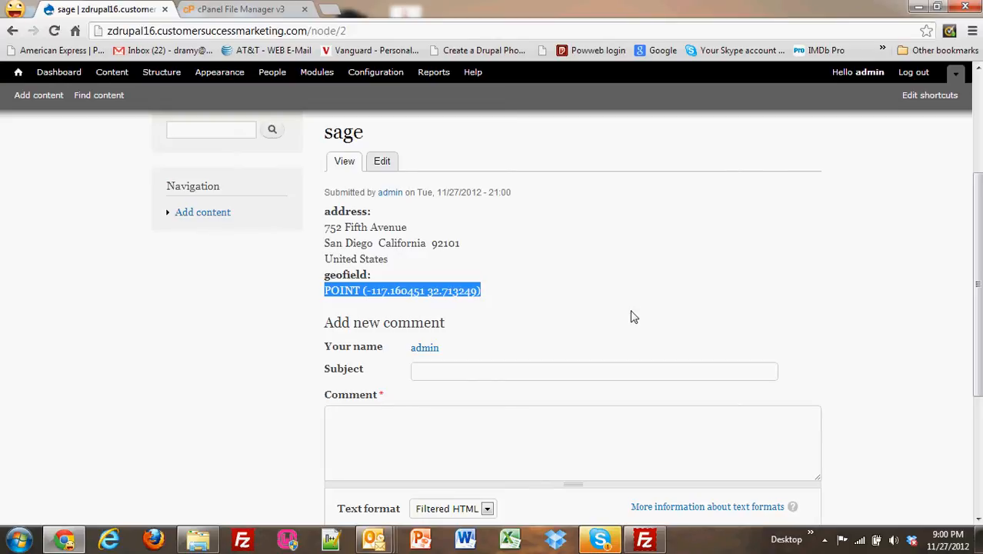
pyautogui.scroll(3, 631, 317)
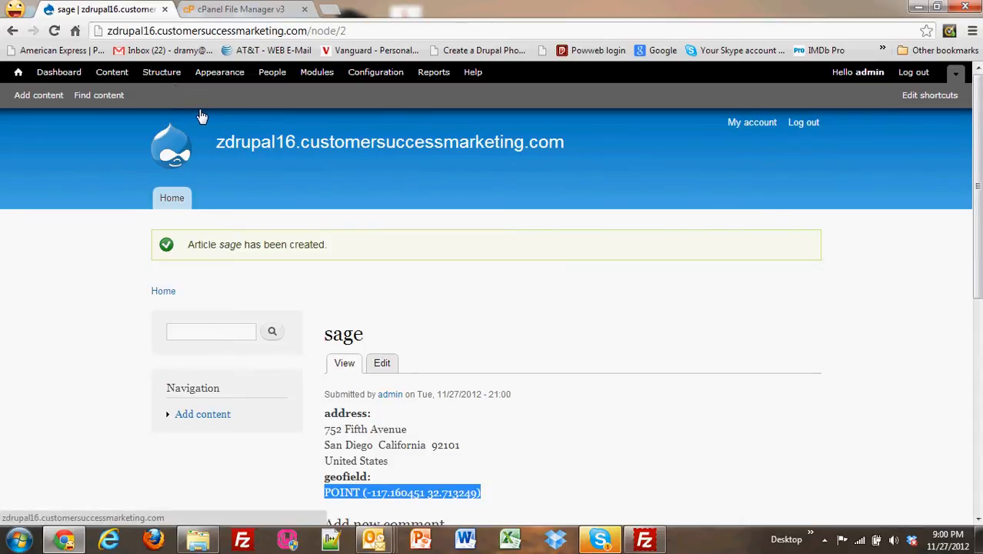
# Start a new view from the site's Views administration and name it "map".
pyautogui.click(164, 73)
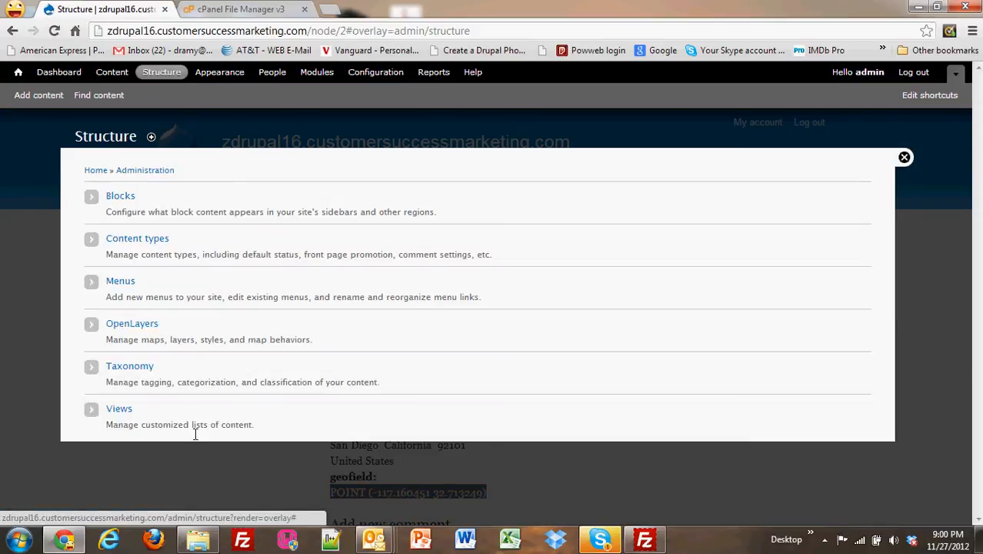
pyautogui.click(117, 408)
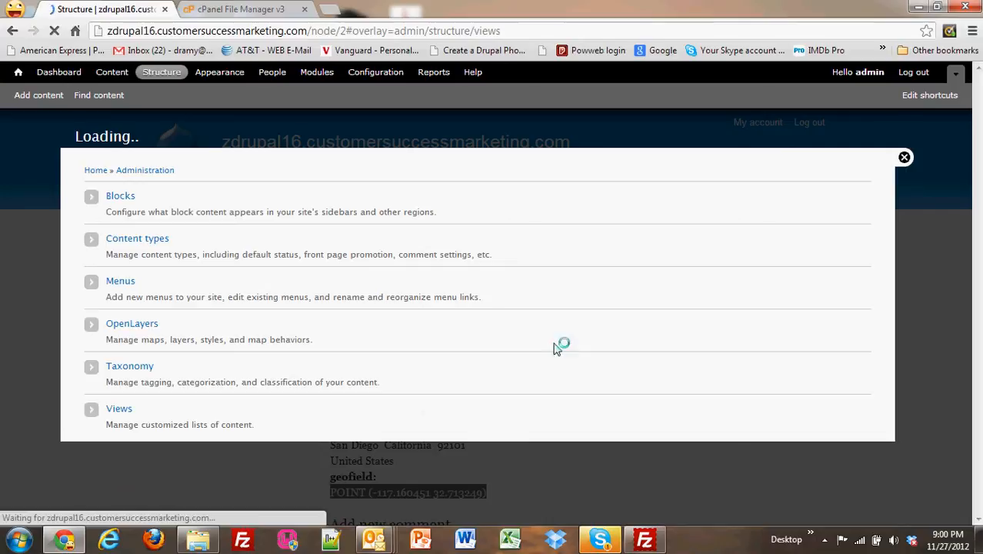
pyautogui.click(141, 257)
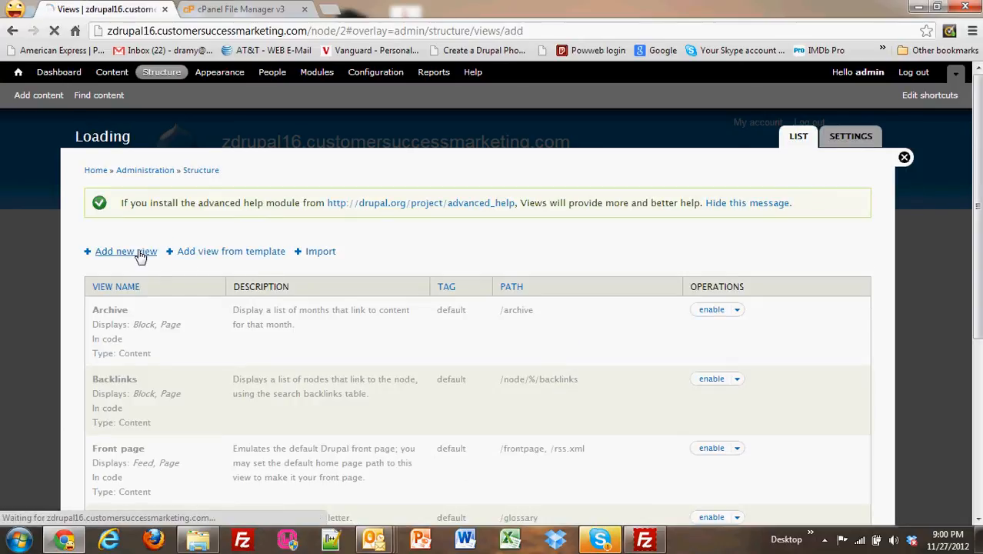
pyautogui.click(152, 213)
pyautogui.write('map')
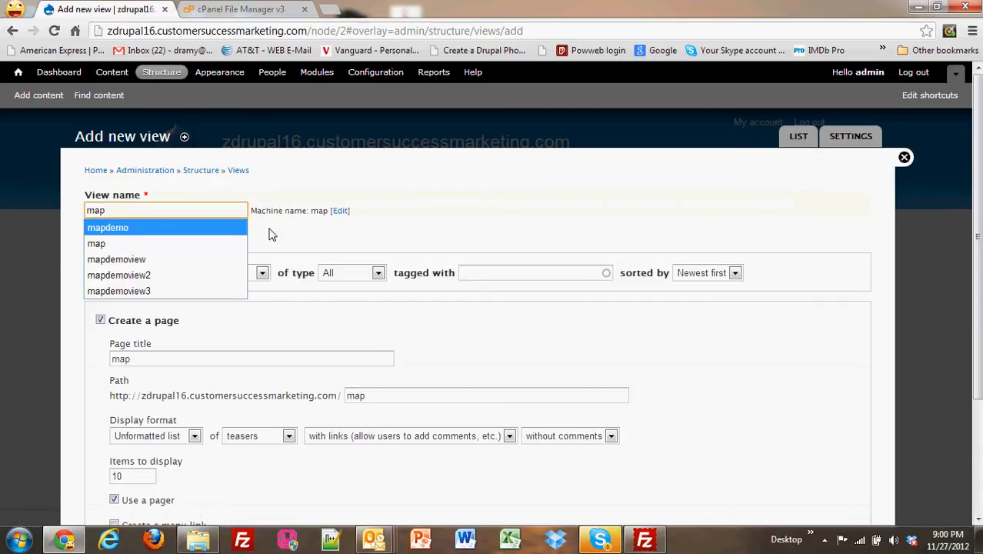
pyautogui.click(271, 233)
# Restrict the new view to content of type Article and set its sorting to Unsorted.
pyautogui.click(379, 274)
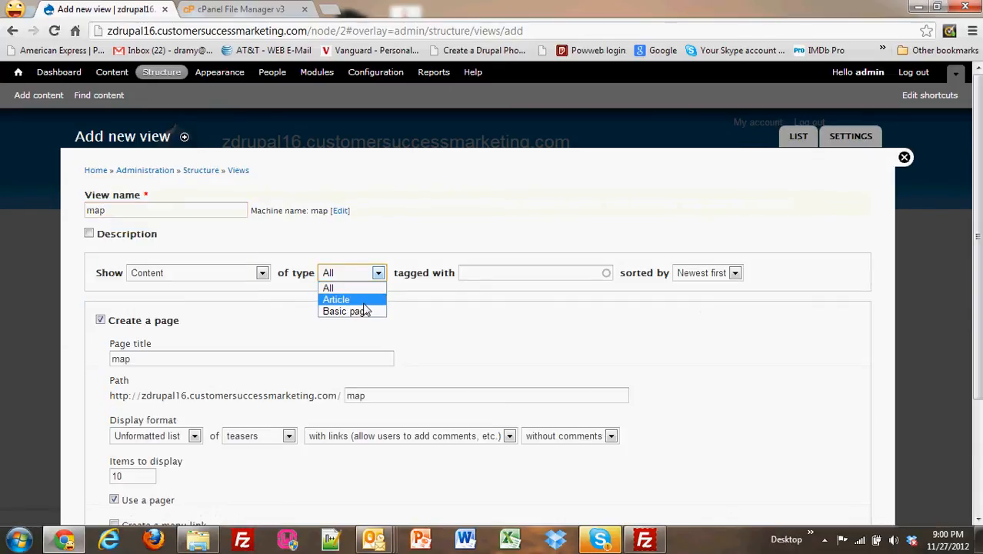
pyautogui.click(363, 300)
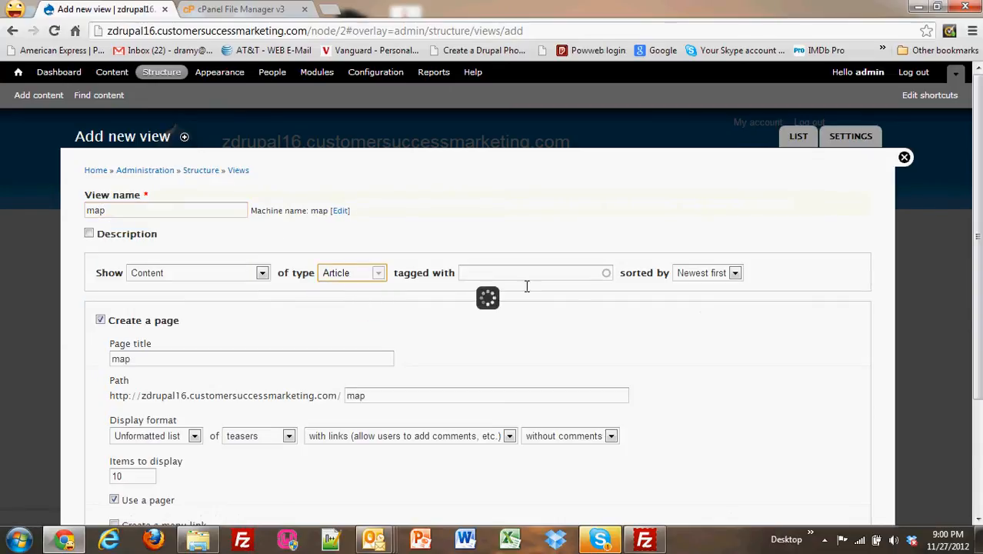
pyautogui.click(735, 275)
pyautogui.click(696, 286)
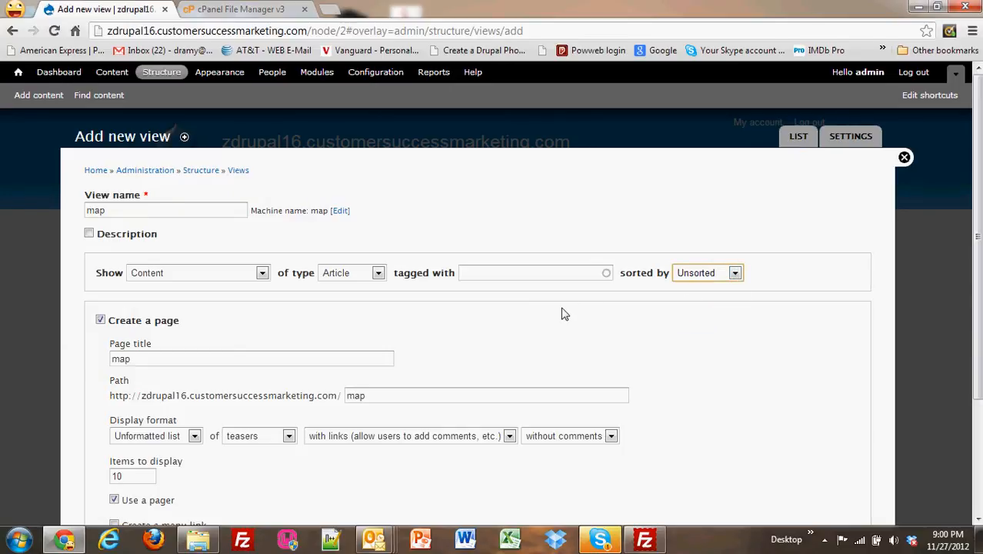
# Turn off page creation for the new view and continue to its full editing form.
pyautogui.scroll(-1, 506, 347)
pyautogui.click(100, 254)
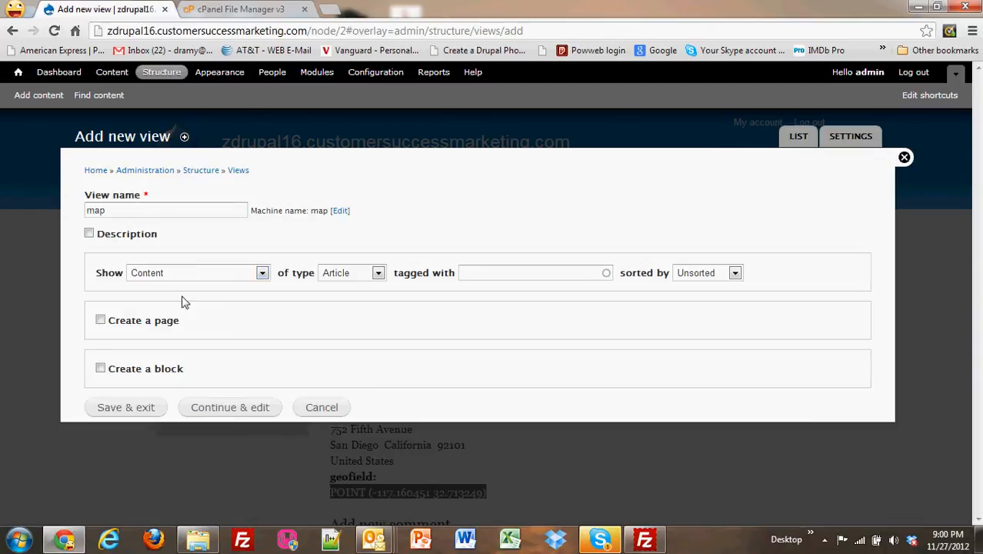
pyautogui.click(246, 412)
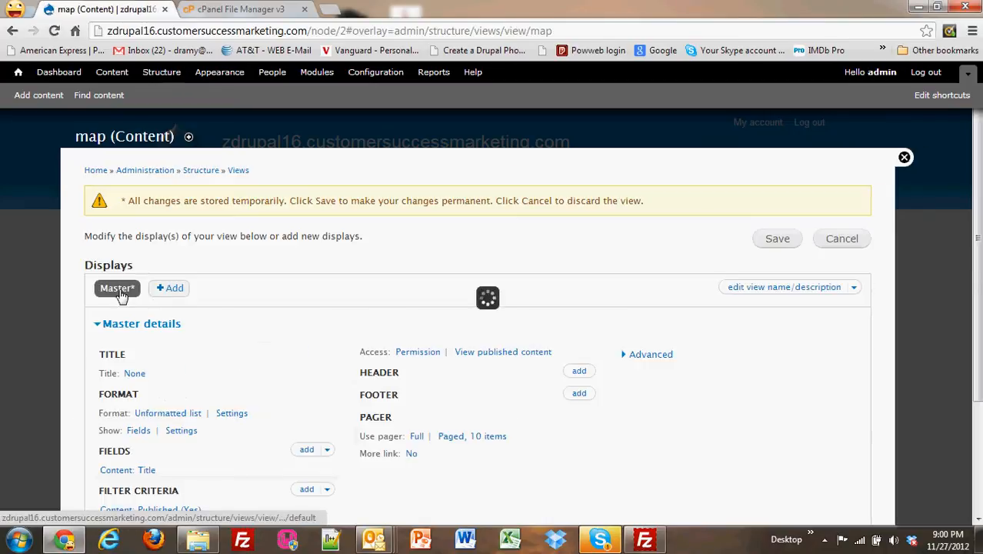
pyautogui.scroll(-2, 223, 353)
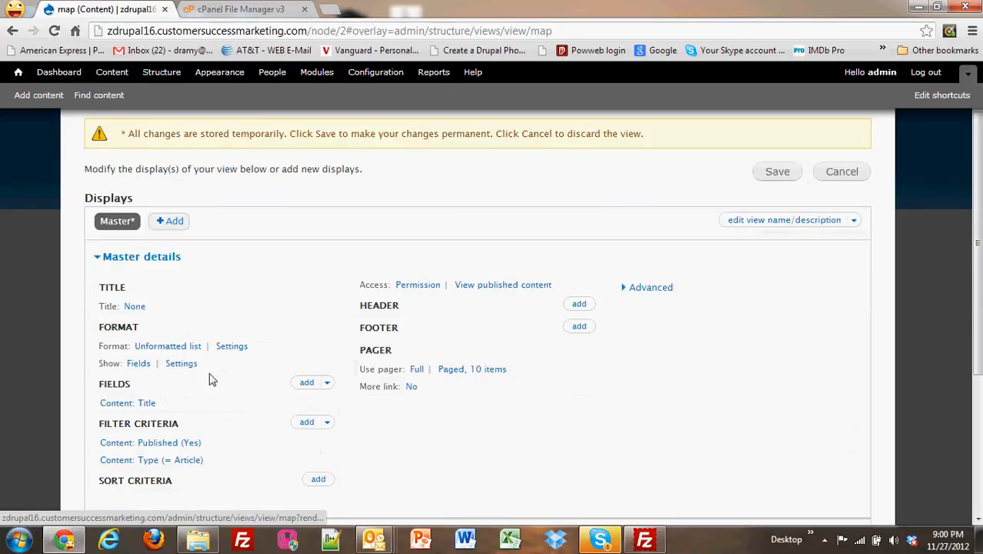
pyautogui.scroll(-2, 204, 365)
pyautogui.click(183, 280)
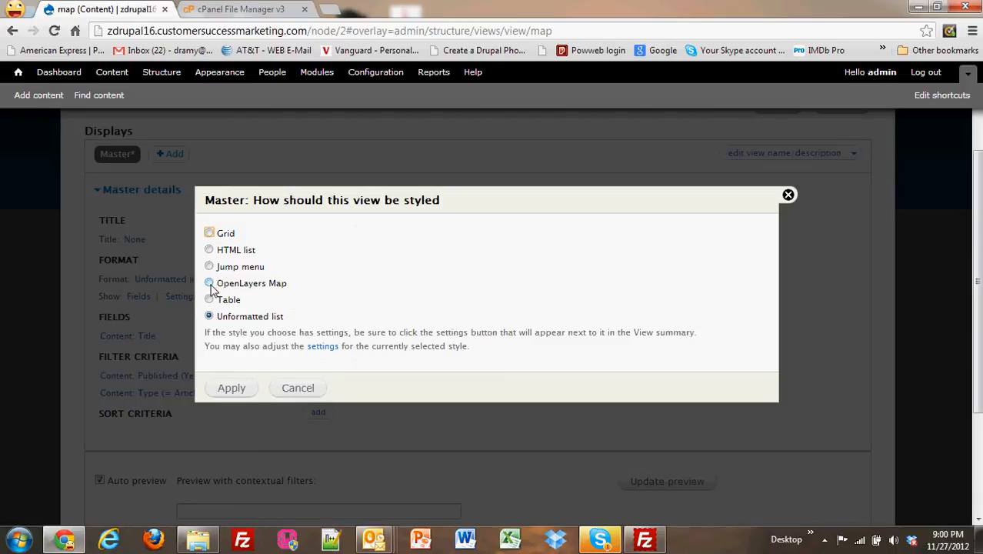
pyautogui.click(310, 391)
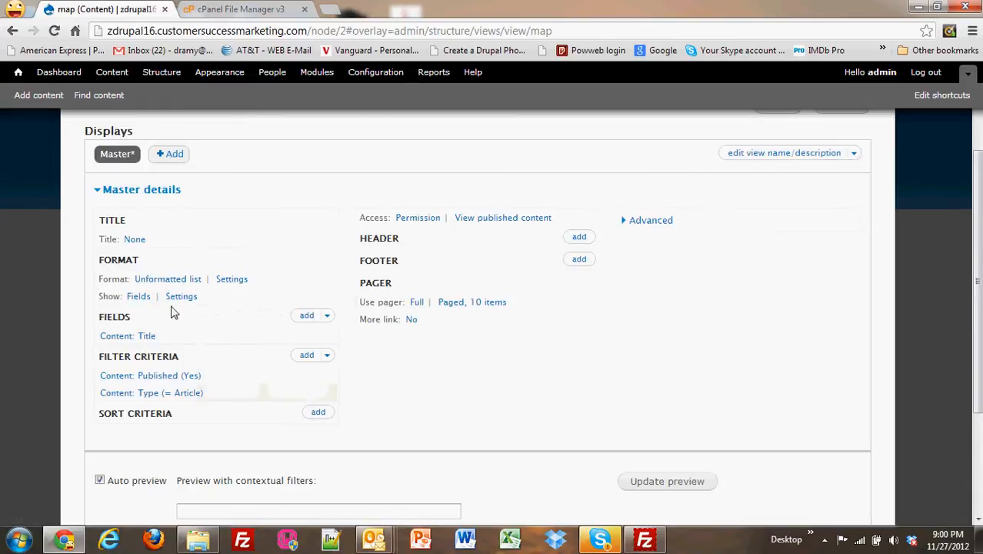
# Add the Content: geofield field to the view, keeping the Well Known Text (WKT) formatter and full geometry.
pyautogui.click(308, 321)
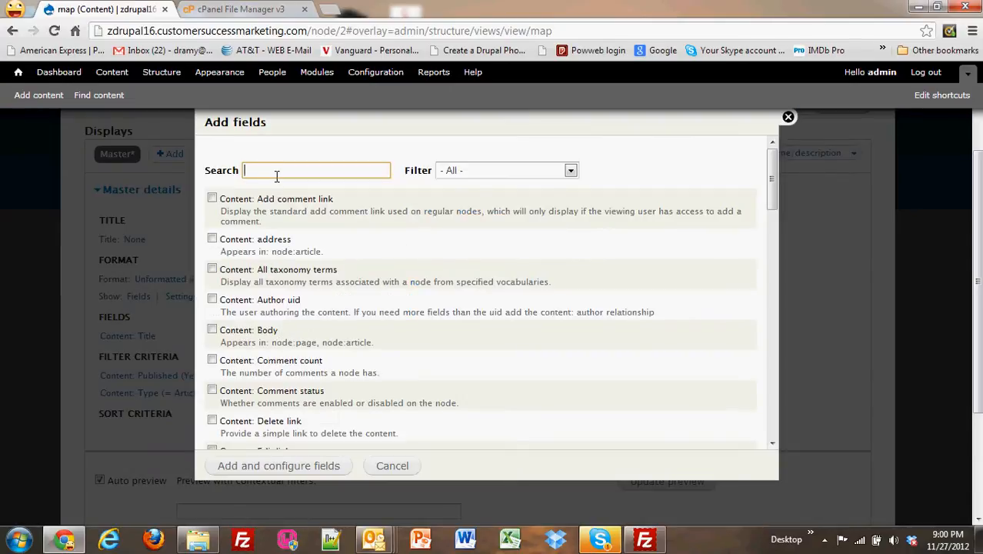
pyautogui.write('geo')
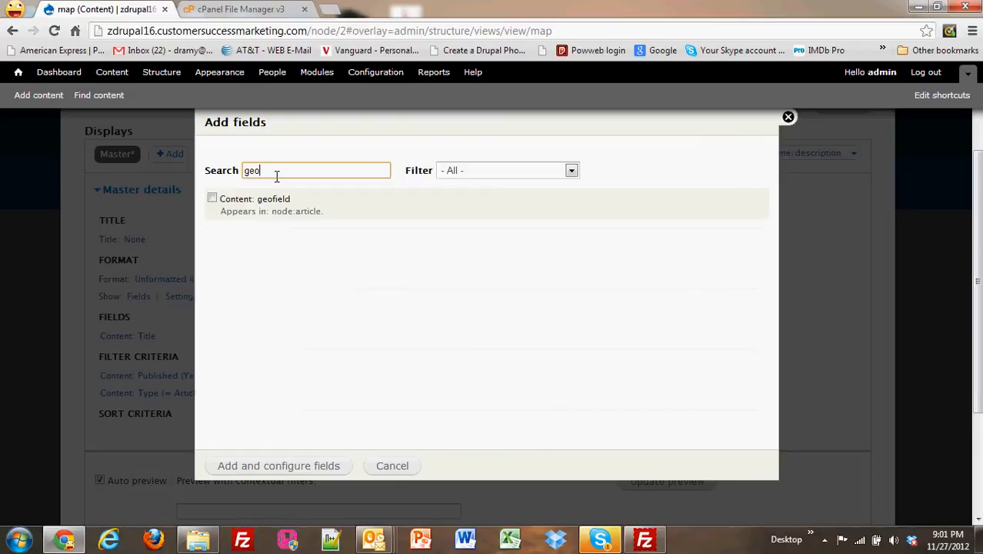
pyautogui.click(212, 199)
pyautogui.click(300, 465)
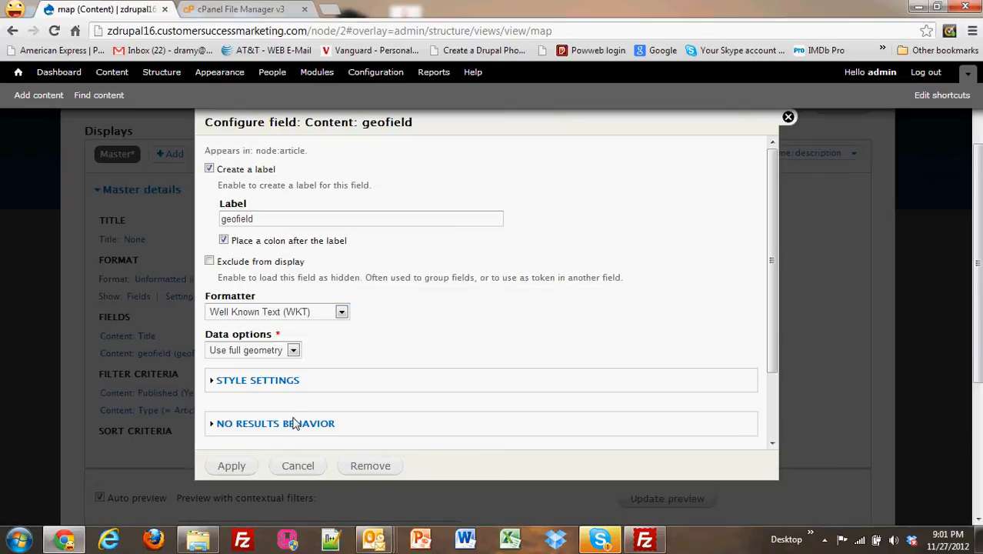
pyautogui.click(250, 467)
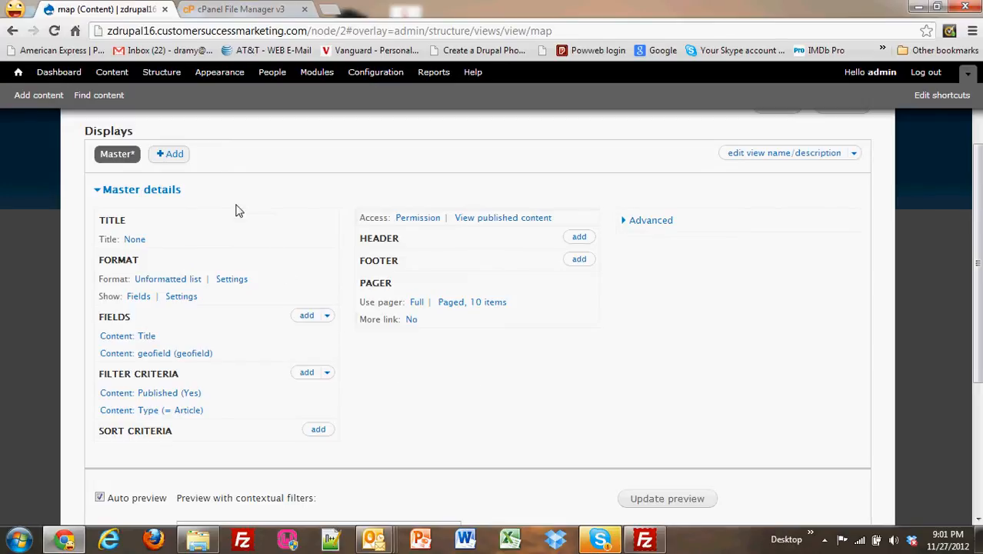
# Add an OpenLayers Data Overlay display to the view and set its format to OpenLayers Data Overlay.
pyautogui.click(181, 156)
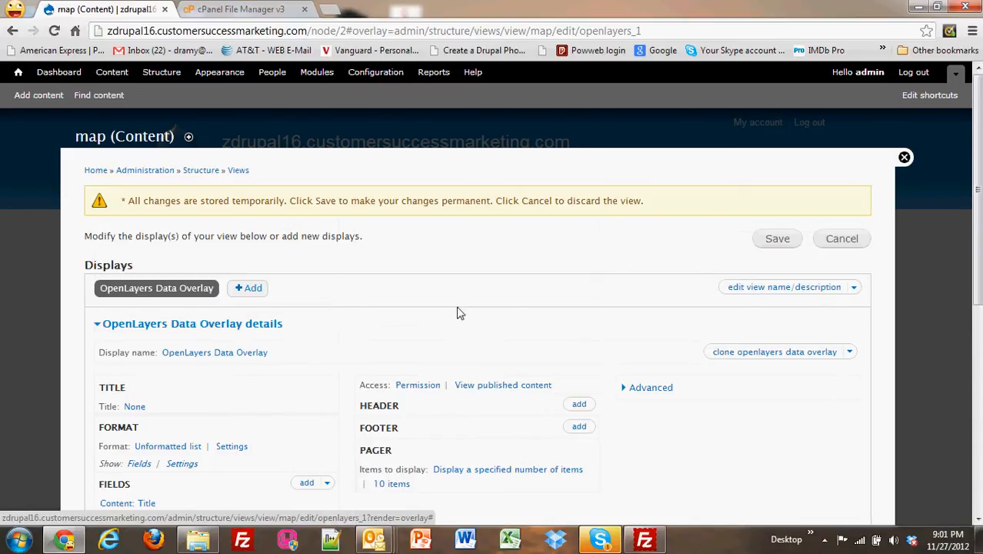
pyautogui.scroll(-2, 457, 313)
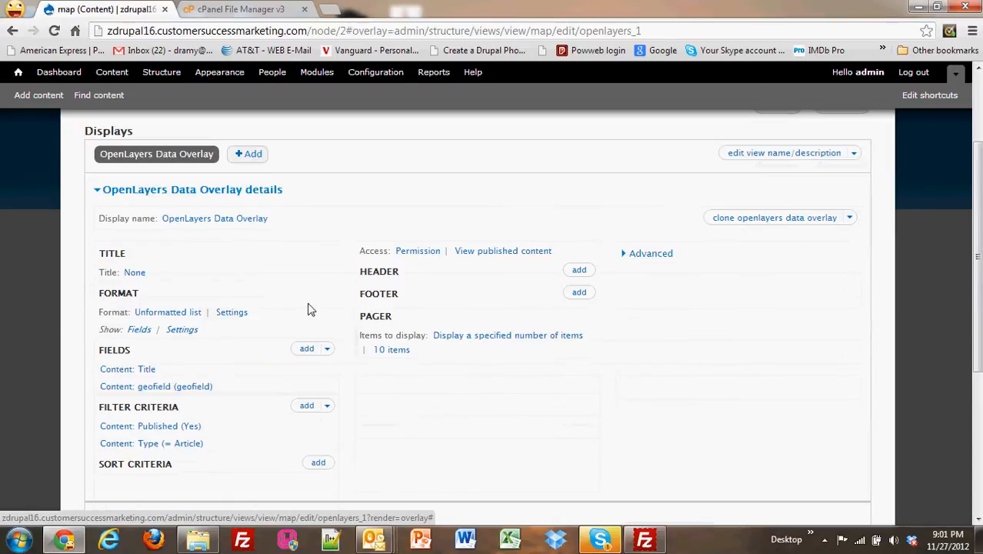
pyautogui.click(170, 312)
pyautogui.click(209, 286)
pyautogui.click(274, 358)
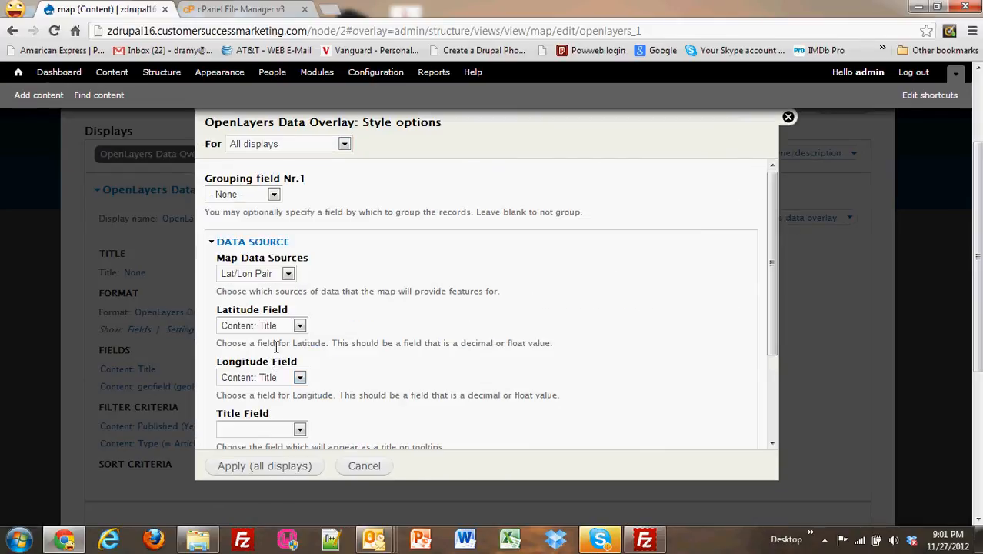
# Set the overlay's data source to WKT from Content: geofield with Content: Title as title field, and save the view.
pyautogui.click(288, 274)
pyautogui.click(275, 312)
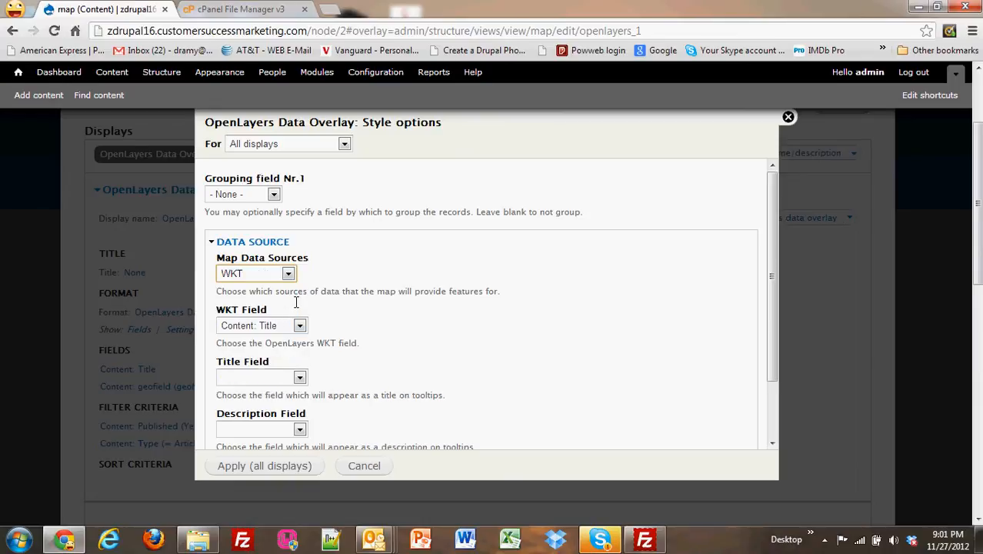
pyautogui.click(300, 331)
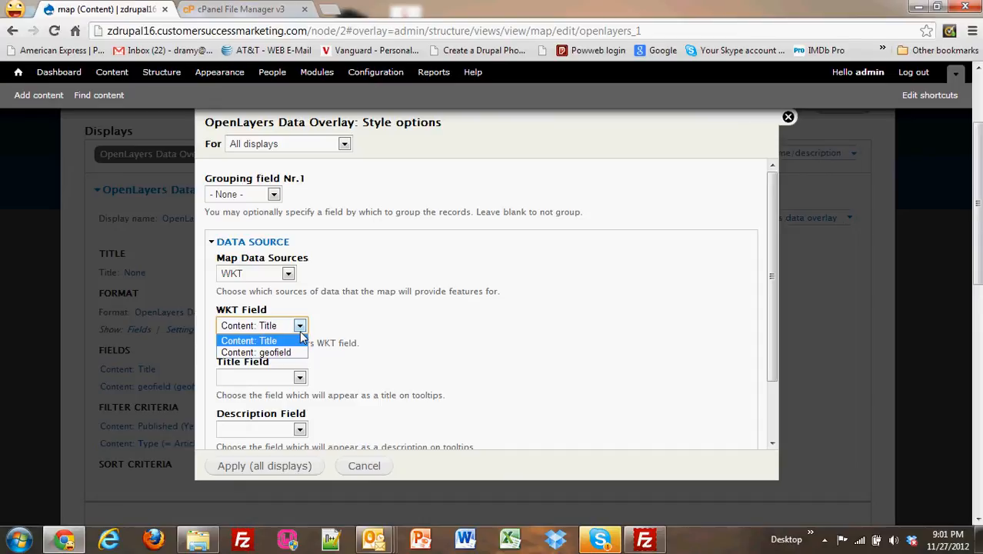
pyautogui.click(298, 351)
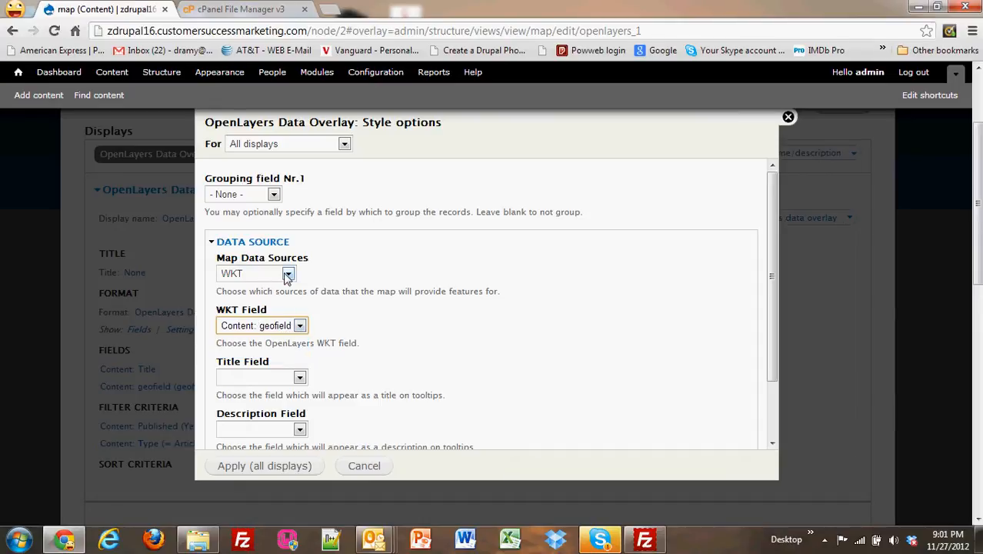
pyautogui.click(301, 378)
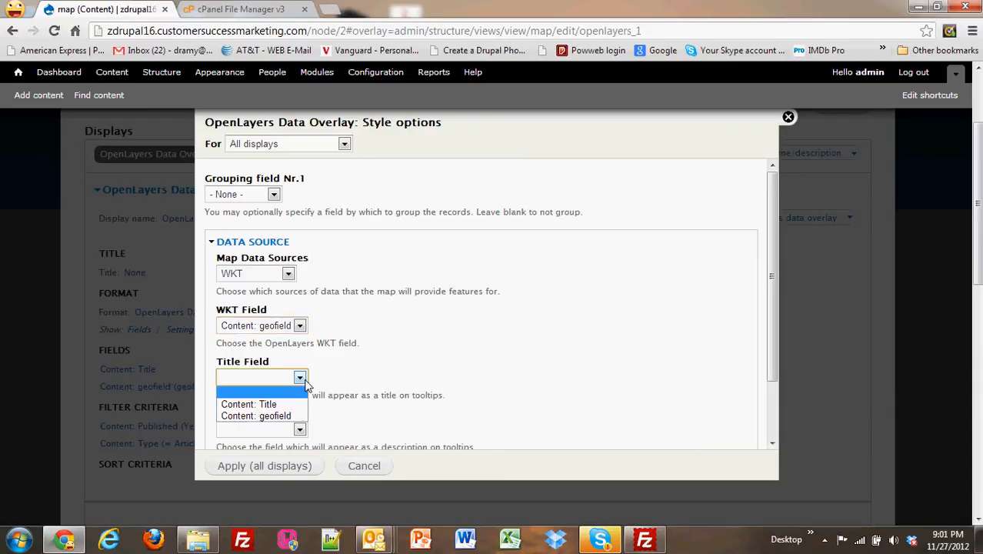
pyautogui.click(282, 410)
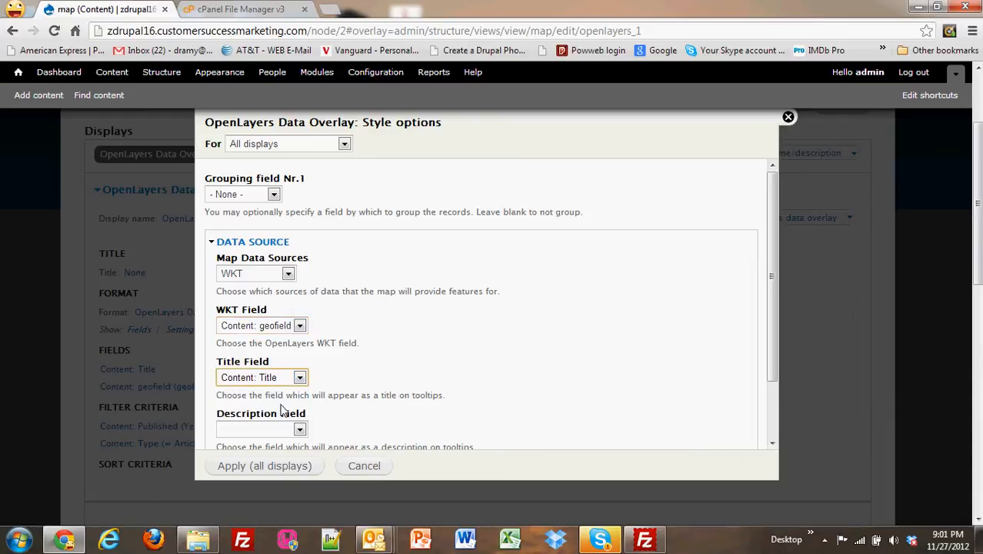
pyautogui.click(294, 465)
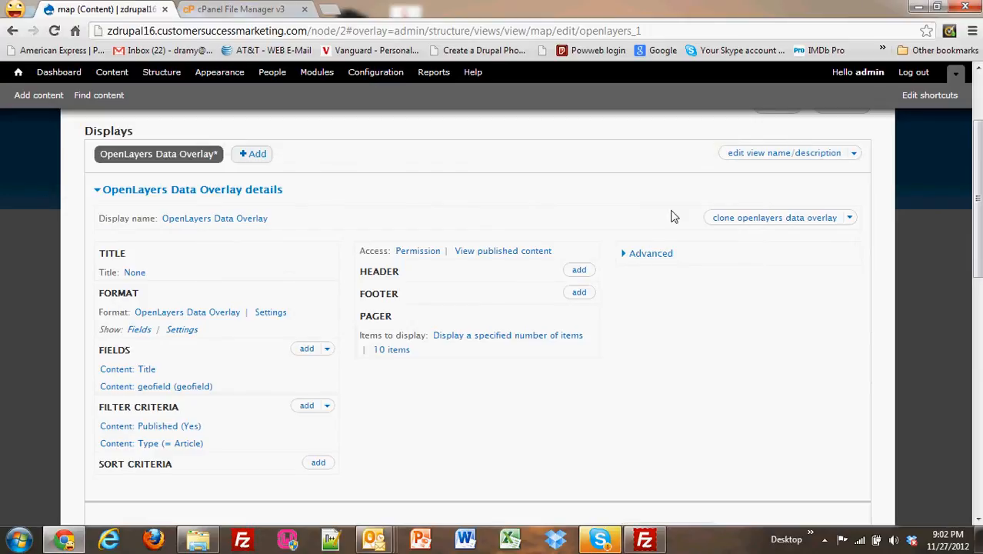
pyautogui.click(775, 172)
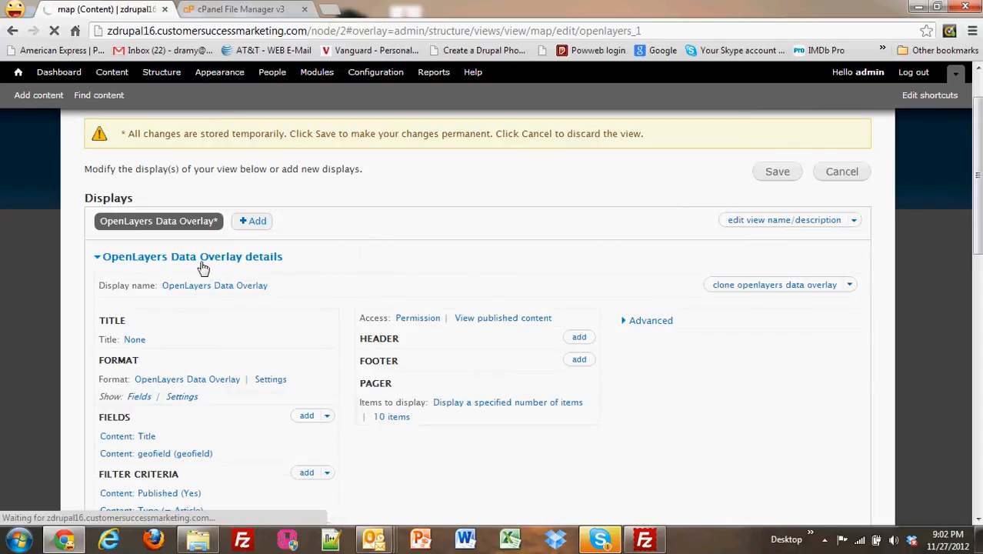
# Open the OpenLayers maps list under the site structure and clone the Example OpenStreetMap Map.
pyautogui.click(161, 73)
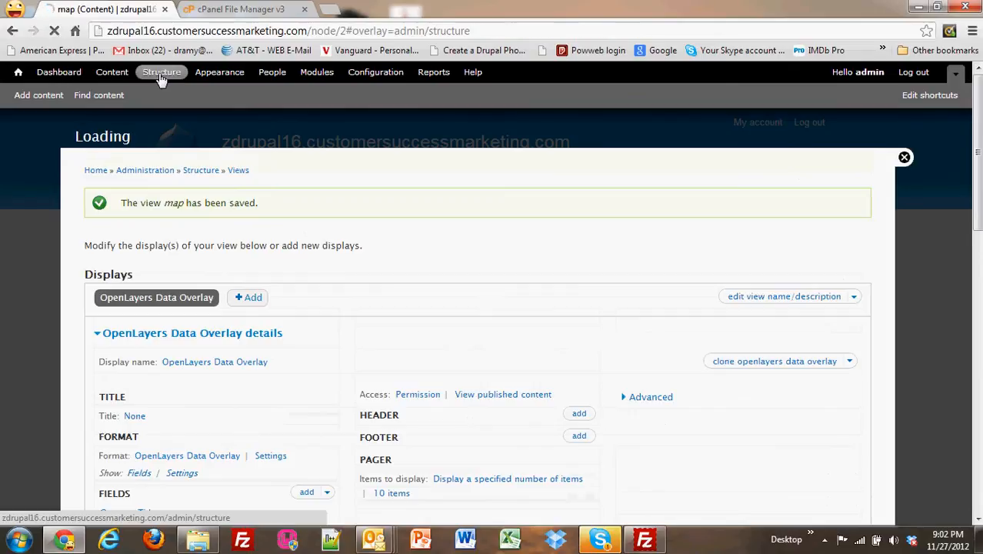
pyautogui.click(153, 324)
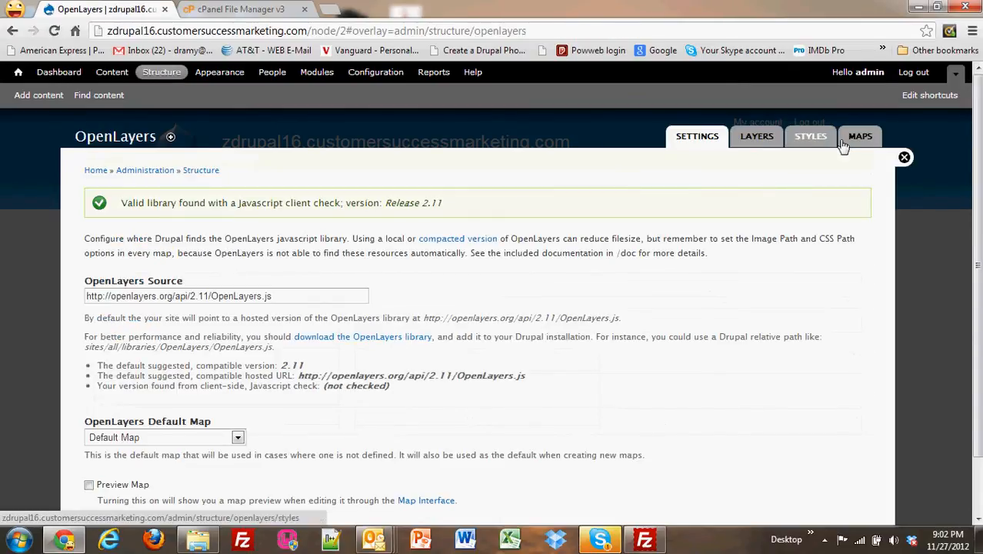
pyautogui.click(859, 136)
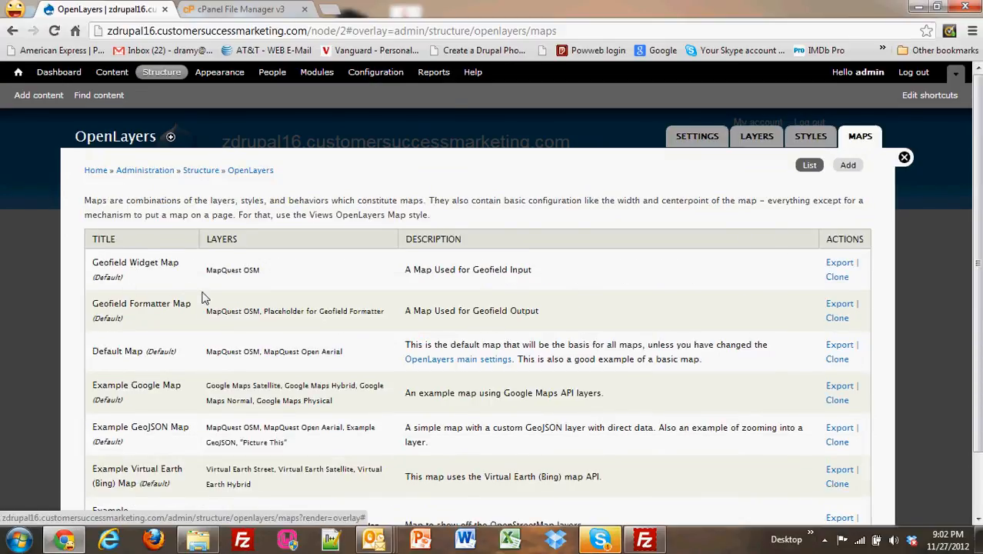
pyautogui.scroll(-2, 204, 298)
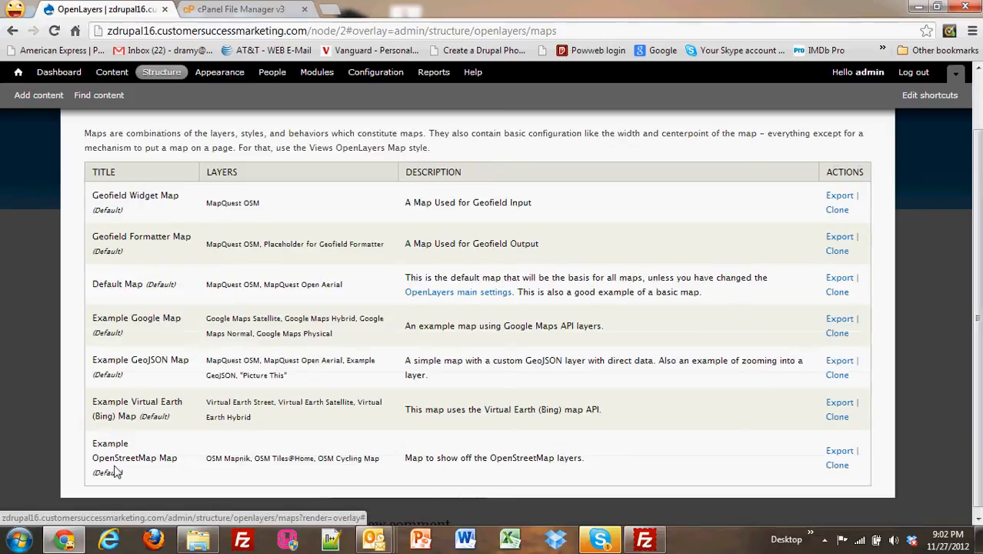
pyautogui.moveTo(93, 457); pyautogui.dragTo(178, 459)
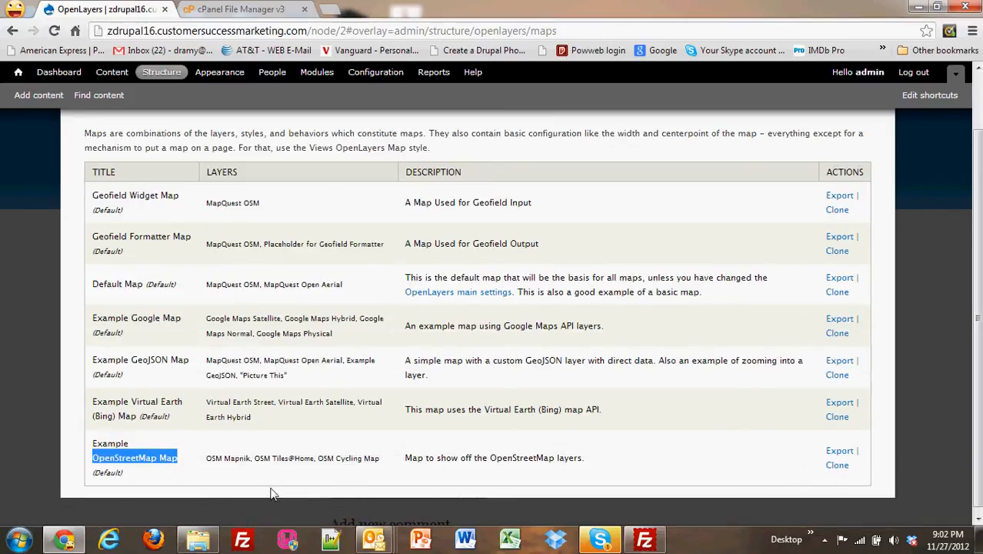
pyautogui.click(836, 466)
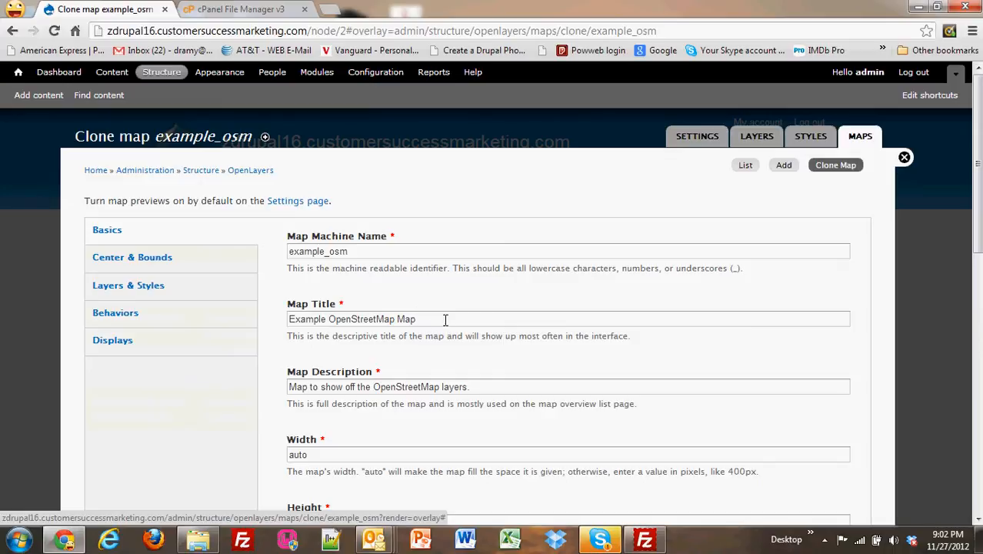
# Append the author's first name to the cloned map's title in parentheses and to its machine name after an underscore, then save the map.
pyautogui.click(442, 323)
pyautogui.write('(DOUG)')
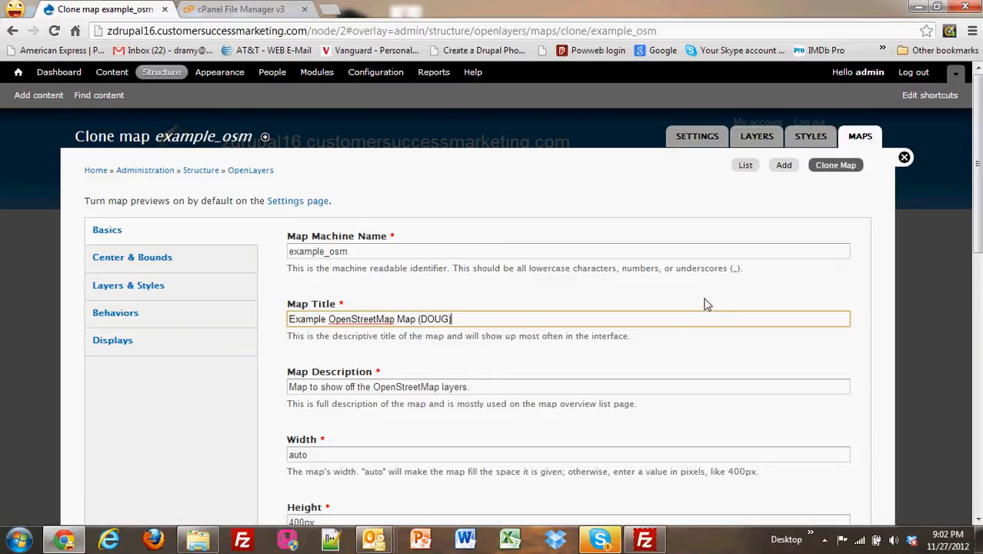
pyautogui.click(366, 254)
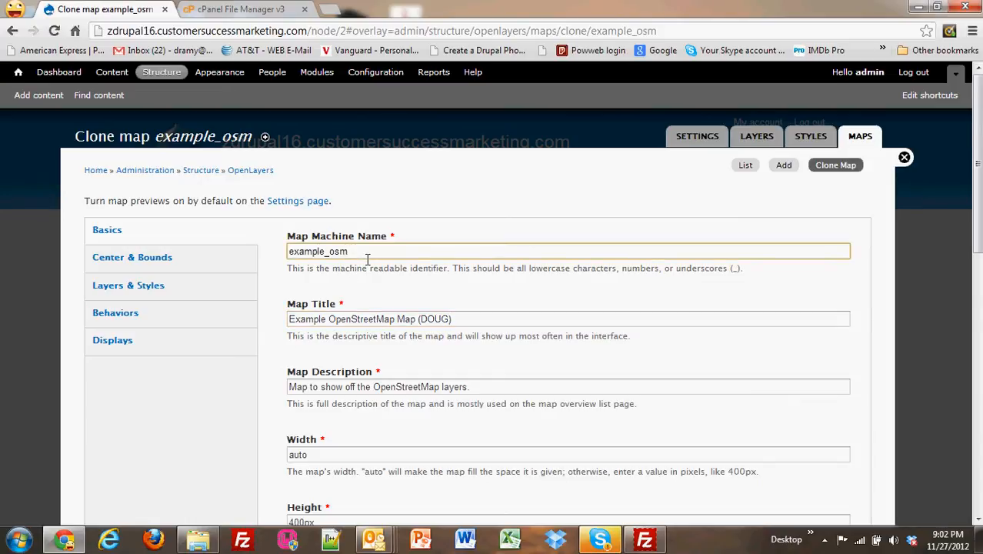
pyautogui.click(582, 315)
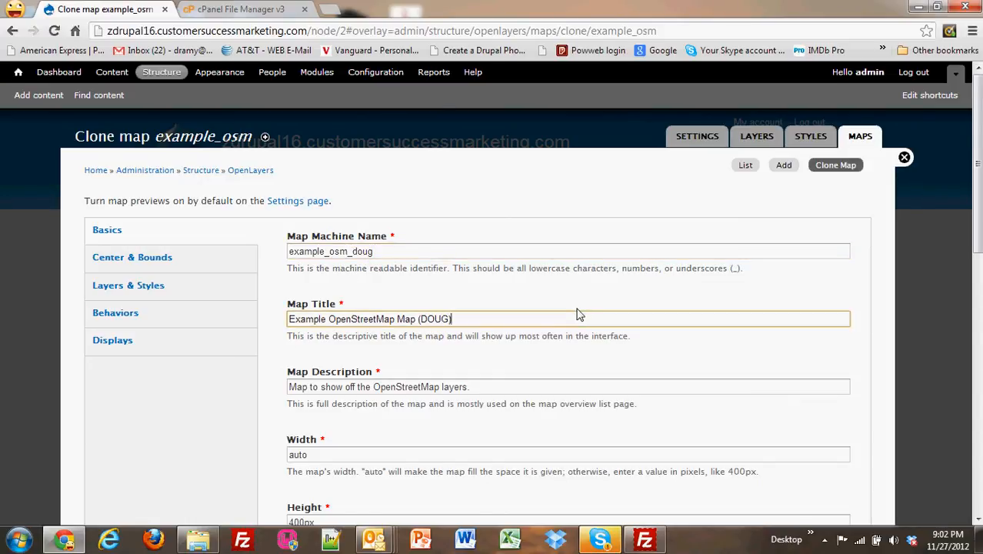
pyautogui.scroll(-1, 573, 318)
pyautogui.scroll(-3, 526, 344)
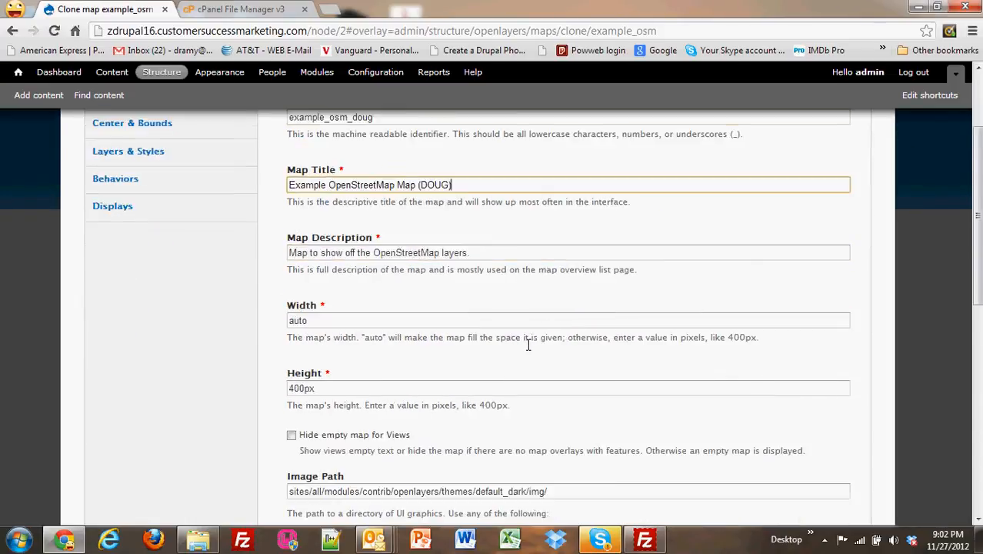
pyautogui.scroll(4, 526, 344)
pyautogui.scroll(-3, 523, 344)
pyautogui.scroll(-7, 523, 344)
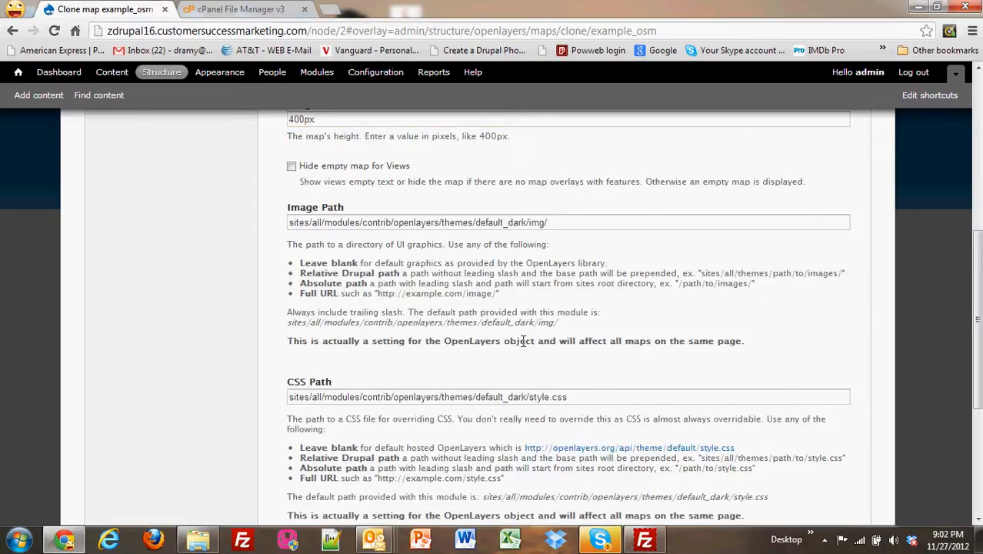
pyautogui.click(112, 467)
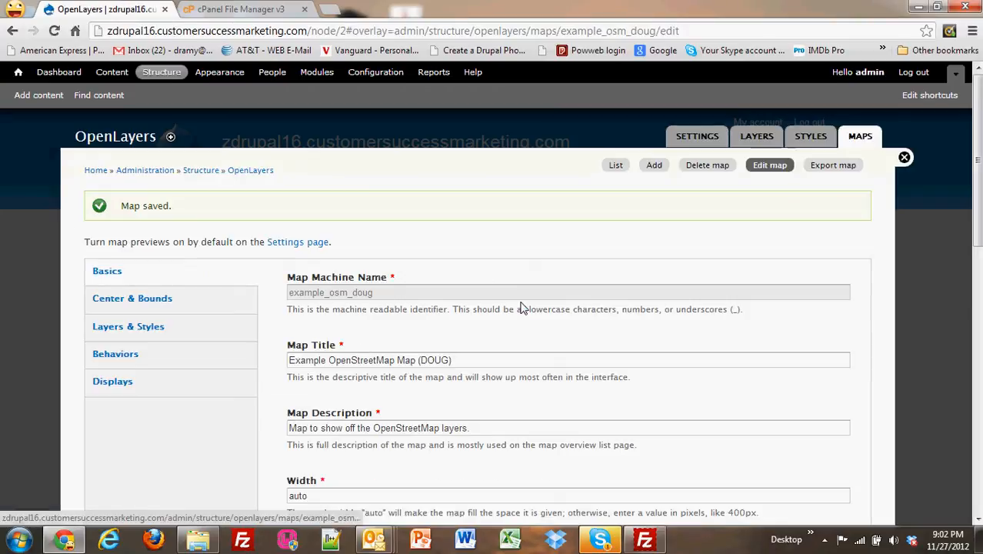
# Disable the OSM Cycling Map and OSM Tiles@Home base layers of the cloned map, keeping OSM Mapnik as default.
pyautogui.click(158, 334)
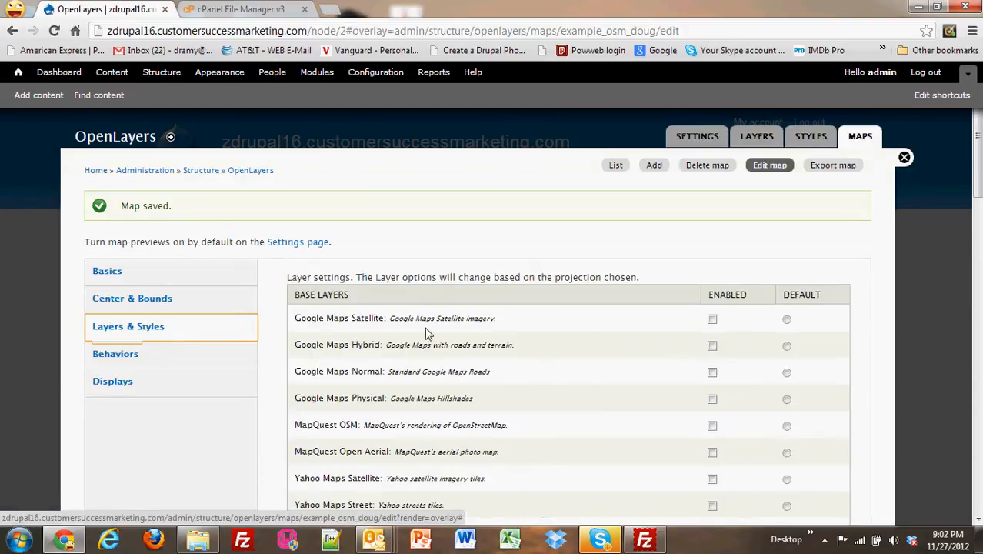
pyautogui.scroll(-4, 592, 350)
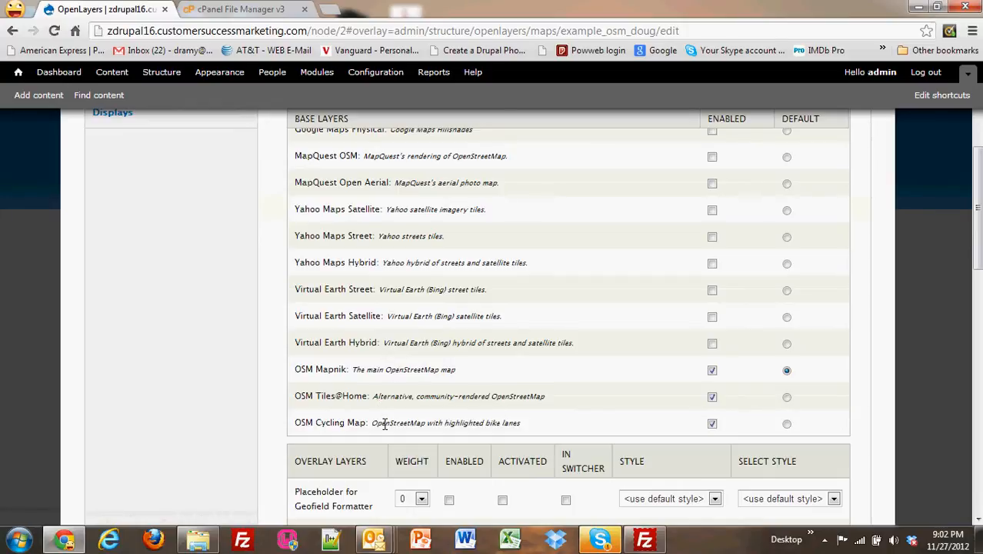
pyautogui.click(712, 423)
pyautogui.click(712, 397)
pyautogui.moveTo(471, 371); pyautogui.dragTo(353, 372)
# Enable and activate the map view's OpenLayers Data Overlay layer and set its style to Marker Red.
pyautogui.scroll(-4, 600, 359)
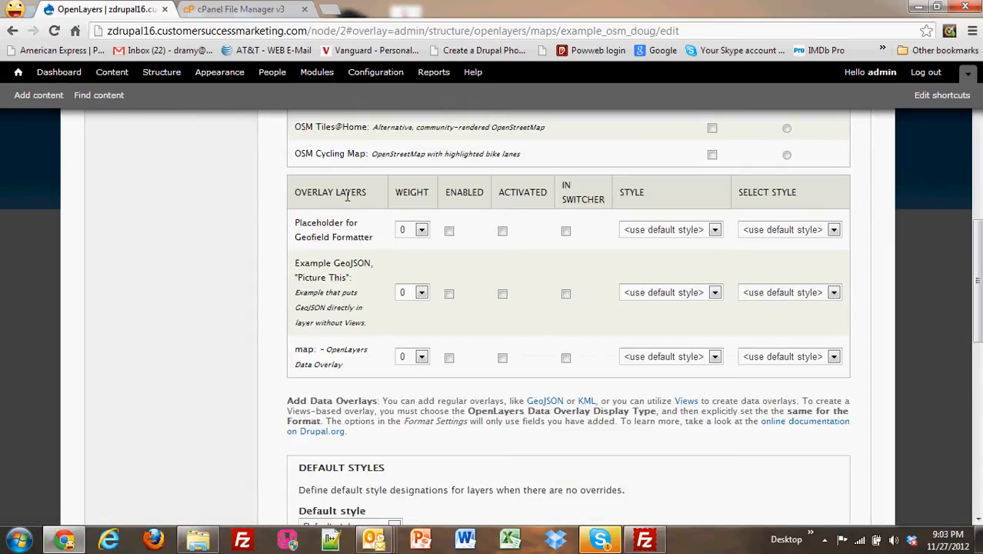
pyautogui.click(449, 357)
pyautogui.click(503, 357)
pyautogui.click(715, 357)
pyautogui.click(694, 419)
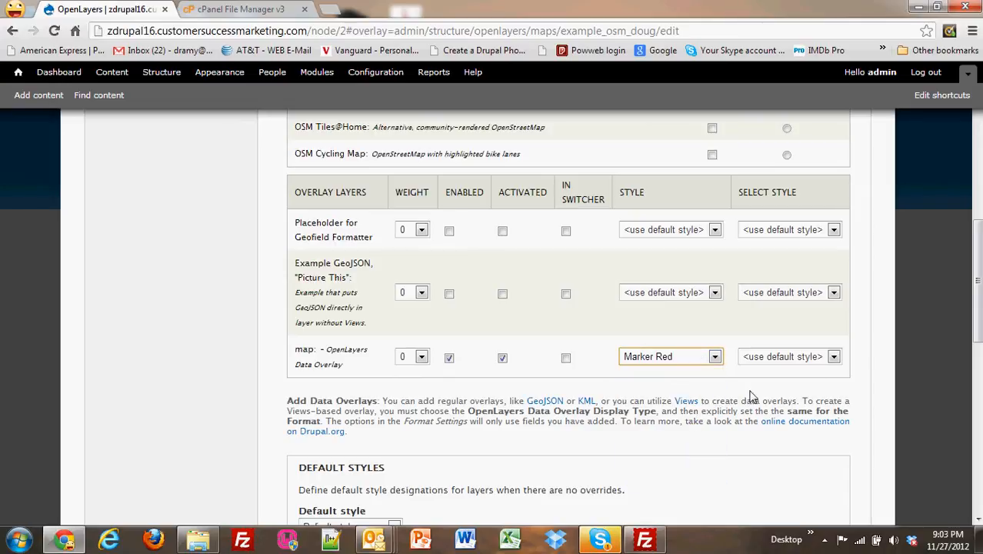
# Set the map overlay layer's select style and the map's default style to Marker Red.
pyautogui.click(834, 356)
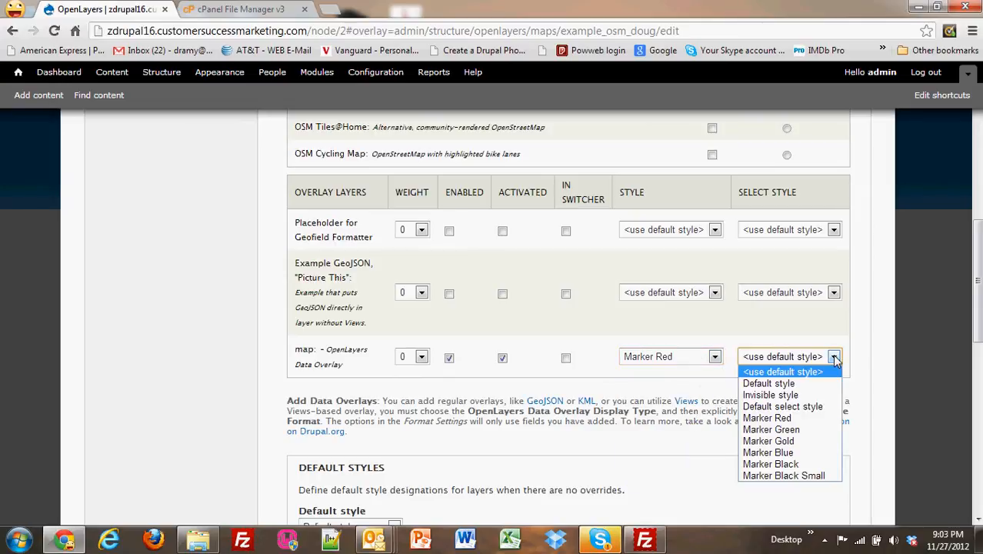
pyautogui.click(807, 420)
pyautogui.scroll(-3, 595, 354)
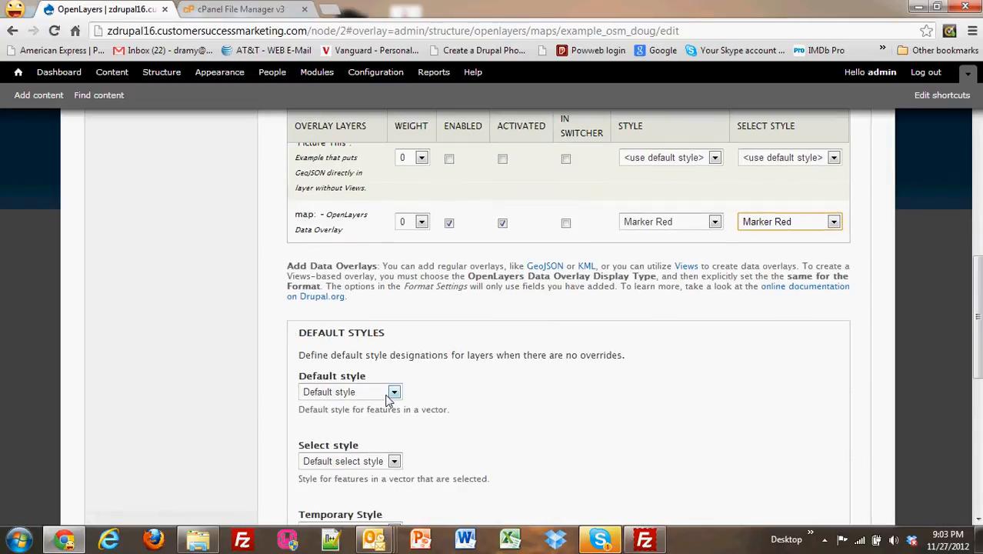
pyautogui.click(393, 389)
pyautogui.click(330, 437)
# Set the map's default select style and temporary style to Marker Red, then save the map.
pyautogui.scroll(-1, 498, 427)
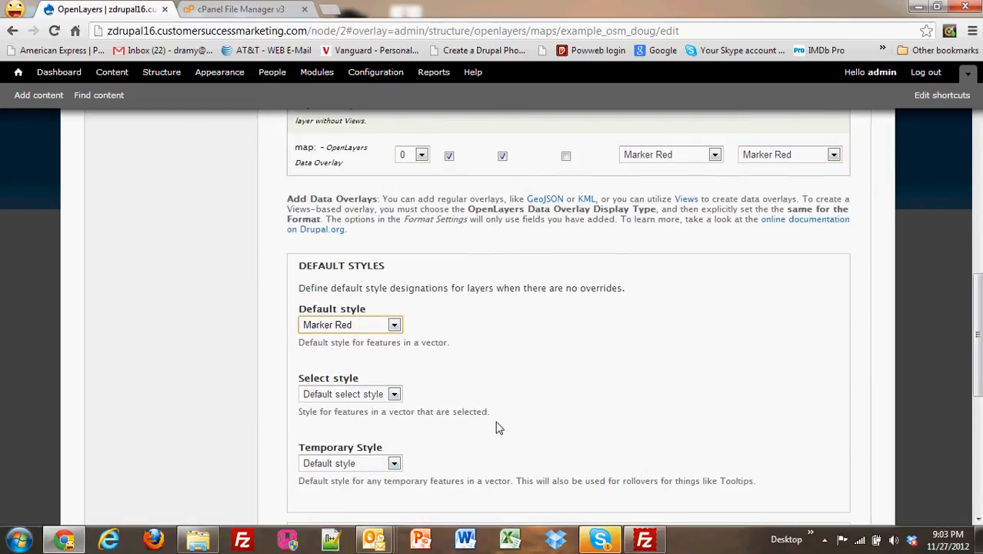
pyautogui.click(394, 394)
pyautogui.click(346, 445)
pyautogui.click(394, 463)
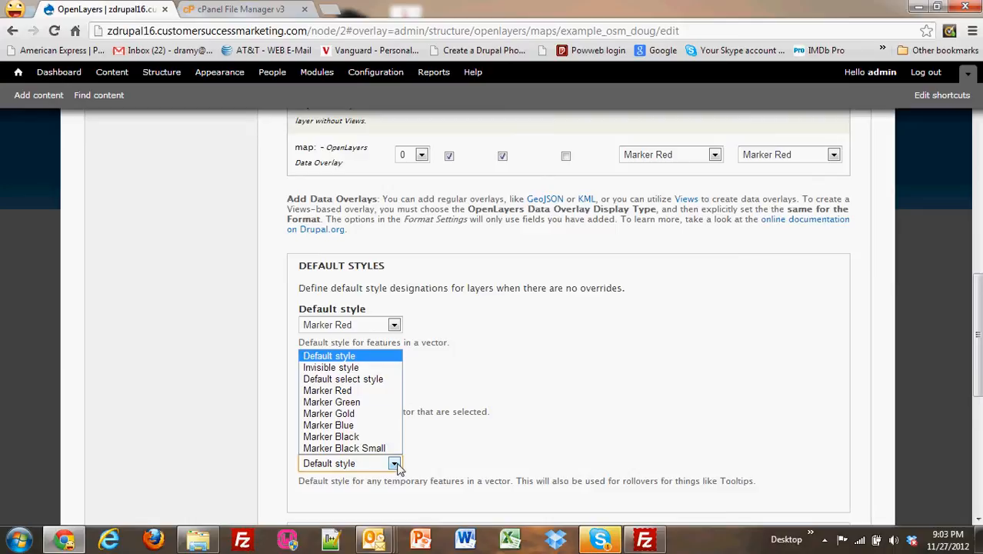
pyautogui.click(377, 393)
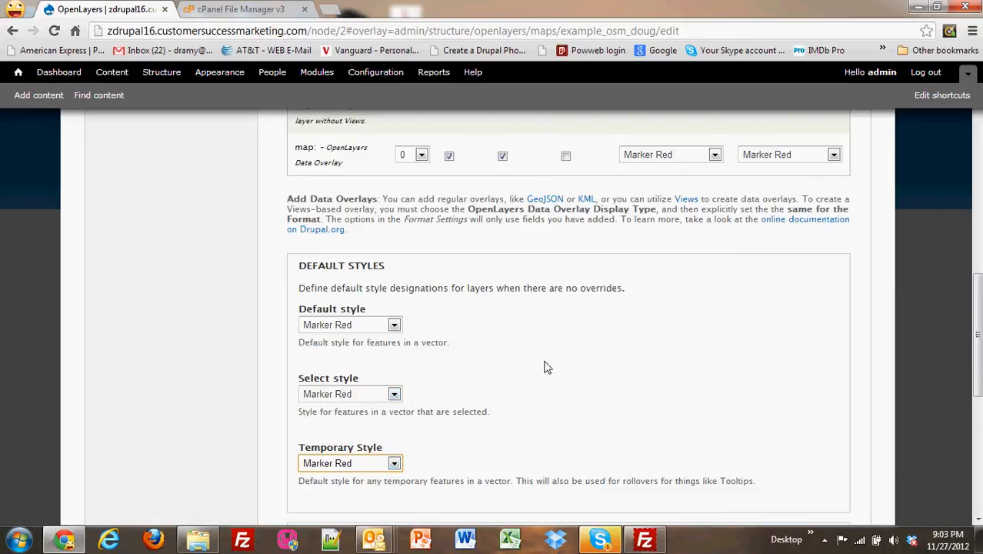
pyautogui.scroll(-5, 544, 366)
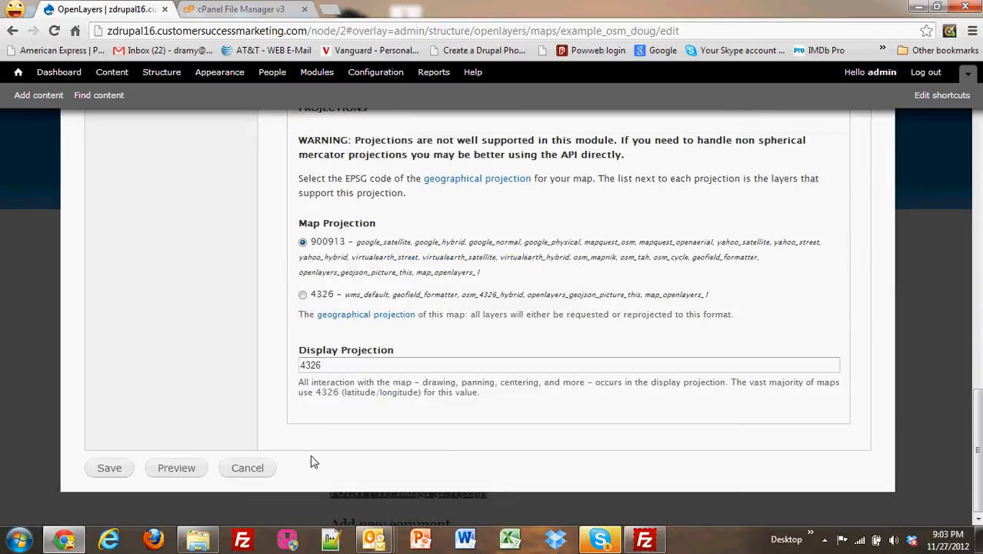
pyautogui.click(120, 467)
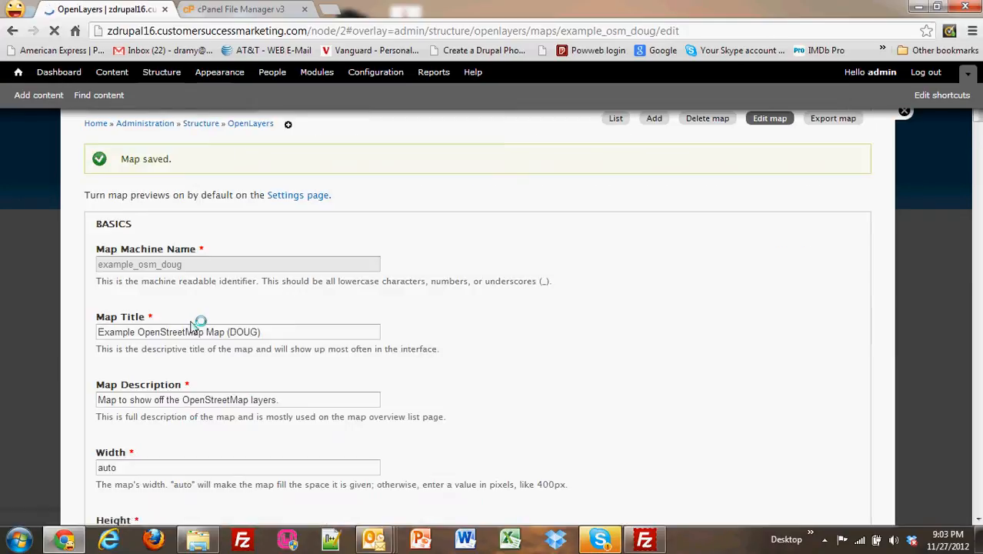
# In the cloned map's behaviors, enable Zoom to Layer and set its target layer to map_openlayers_1.
pyautogui.click(158, 362)
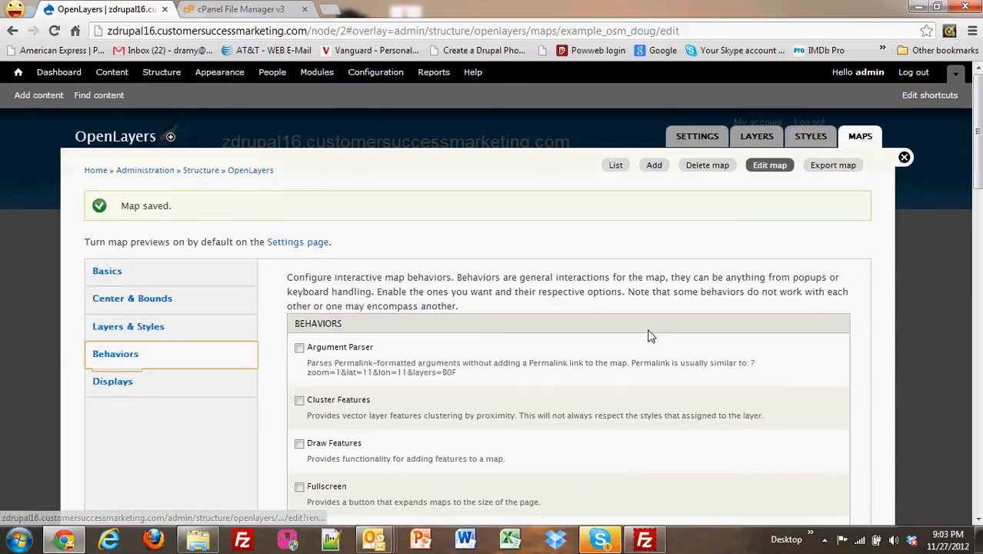
pyautogui.scroll(-2, 646, 338)
pyautogui.scroll(-5, 515, 289)
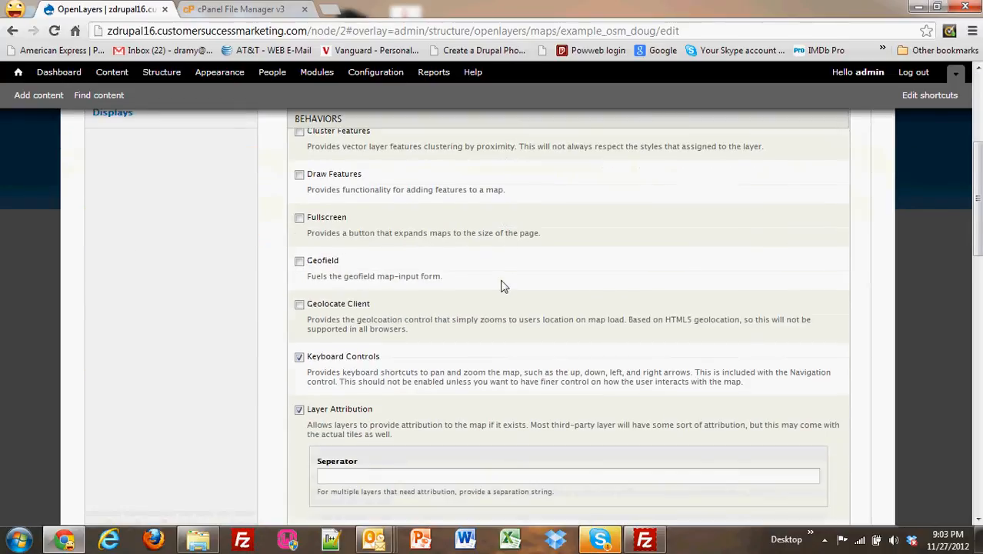
pyautogui.scroll(-8, 521, 288)
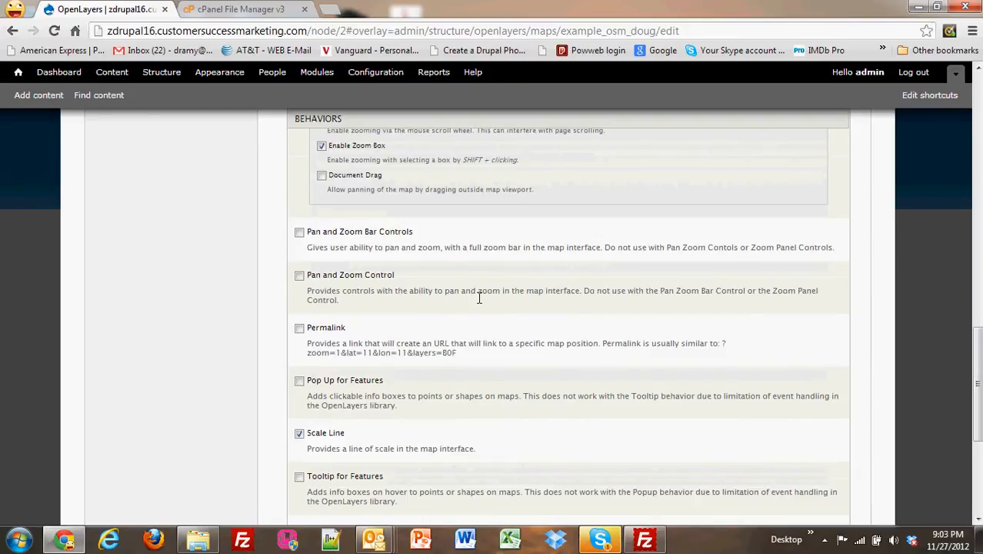
pyautogui.scroll(-4, 478, 297)
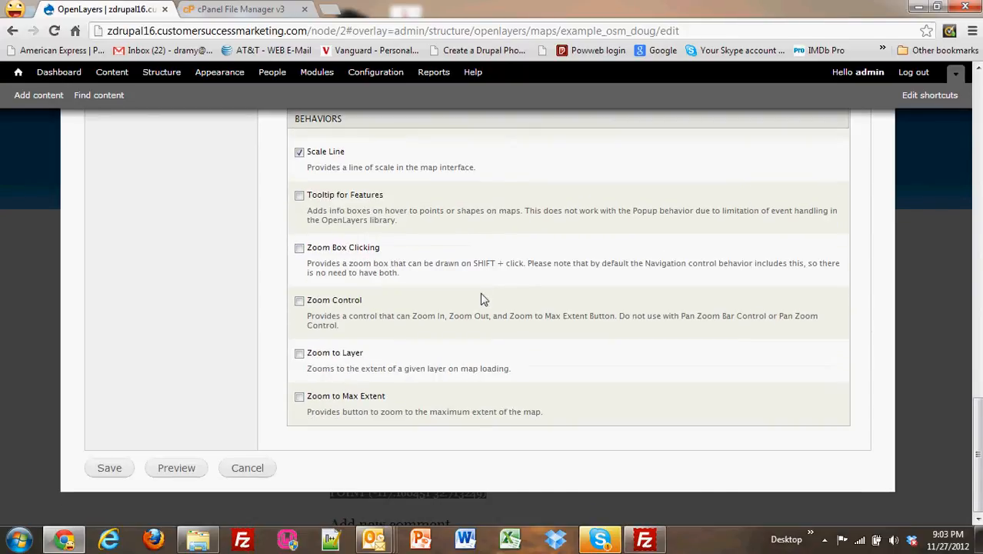
pyautogui.click(299, 354)
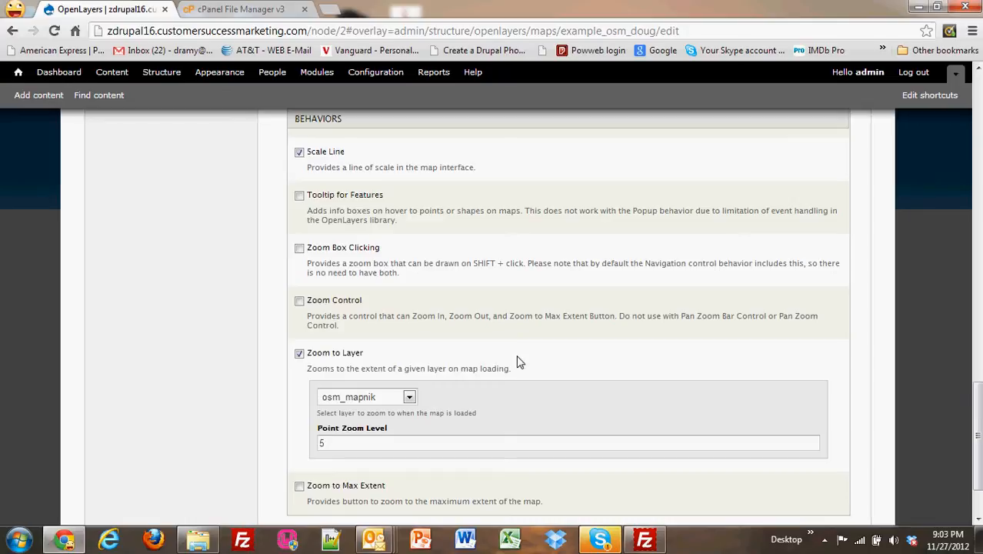
pyautogui.click(408, 396)
pyautogui.click(405, 424)
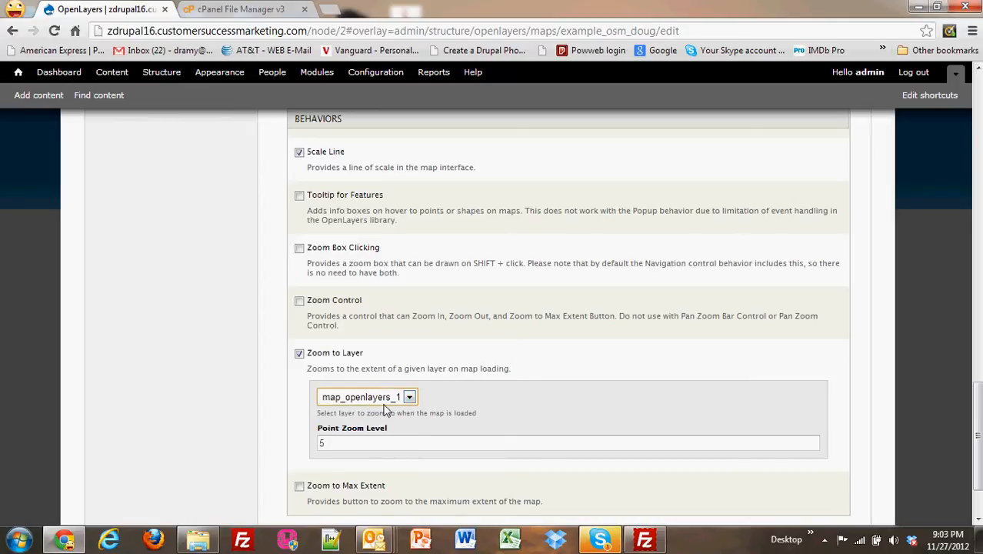
# Enable the Pop Up for Features behavior for the map_openlayers_1 layer and save the map.
pyautogui.scroll(2, 527, 405)
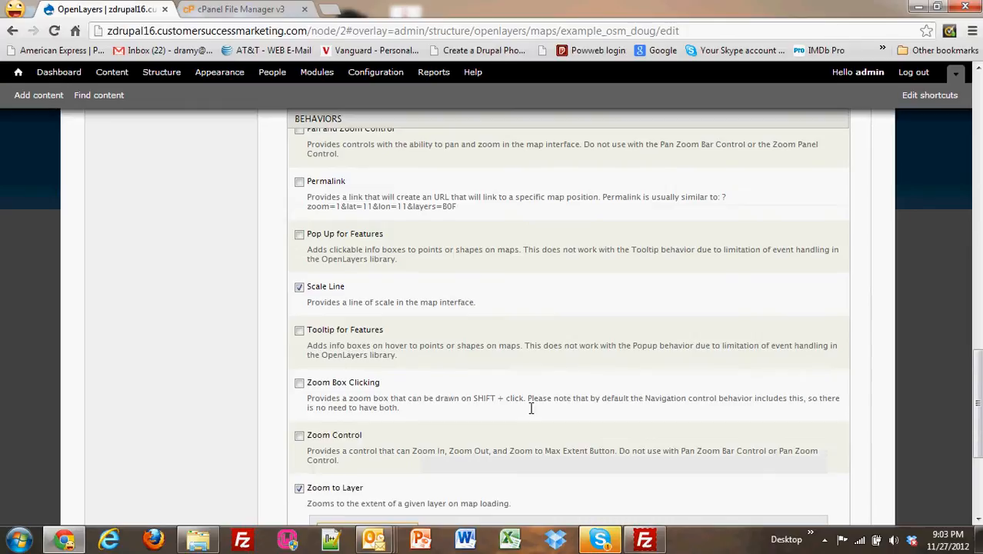
pyautogui.scroll(8, 531, 408)
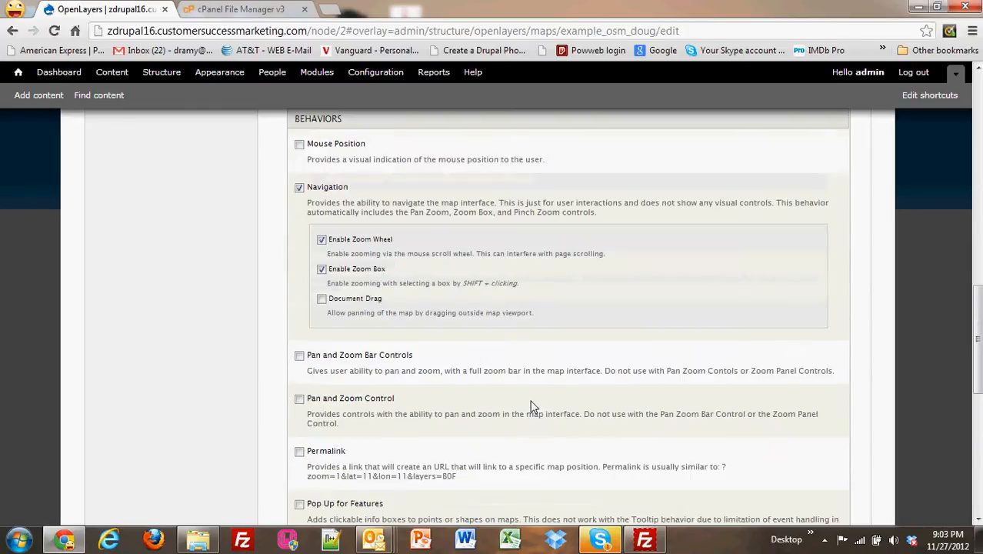
pyautogui.scroll(6, 534, 406)
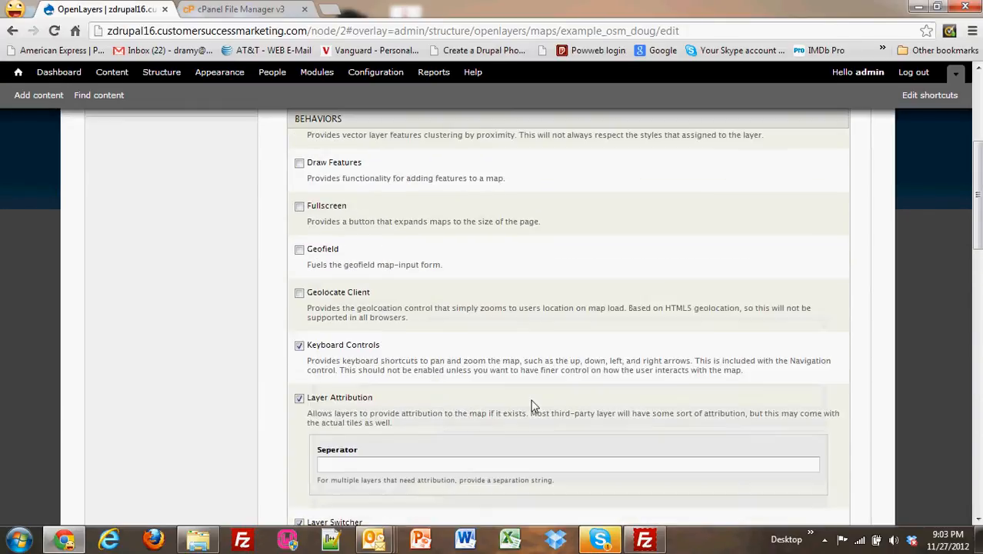
pyautogui.scroll(3, 534, 405)
pyautogui.scroll(-4, 534, 405)
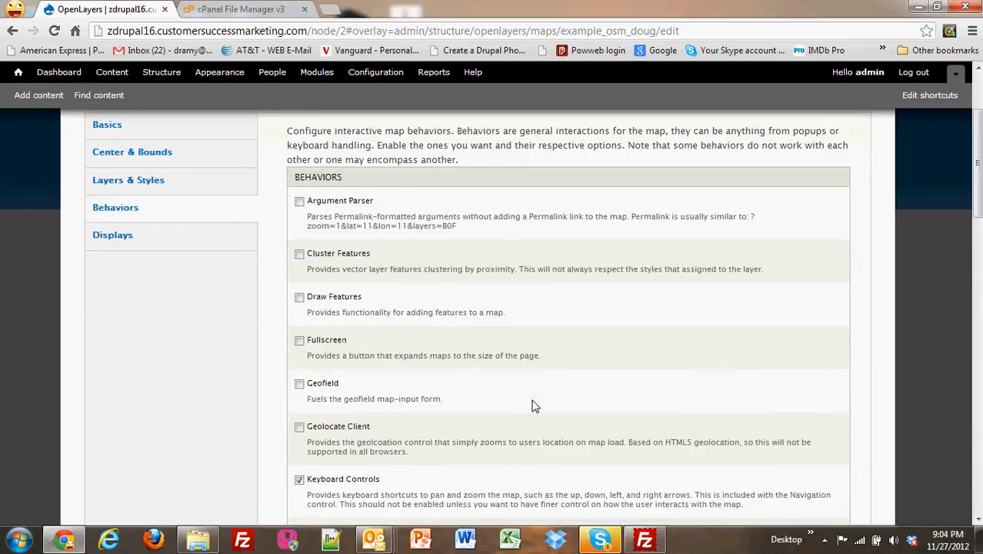
pyautogui.scroll(-8, 534, 406)
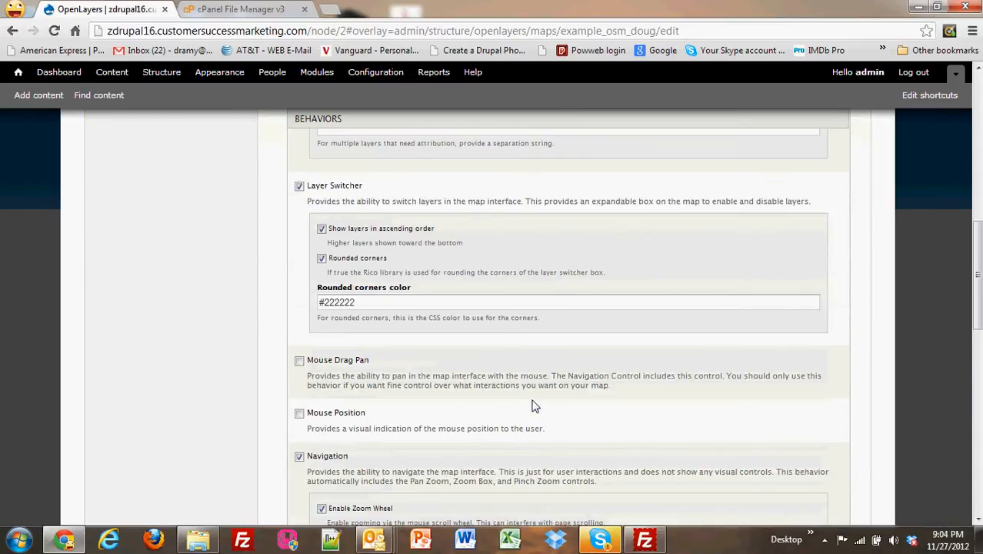
pyautogui.scroll(-2, 535, 406)
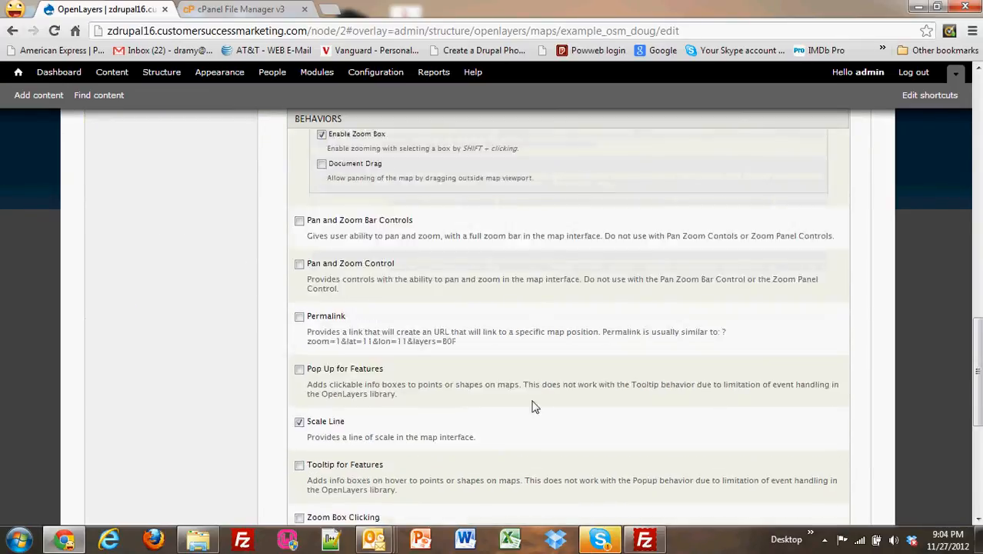
pyautogui.click(299, 369)
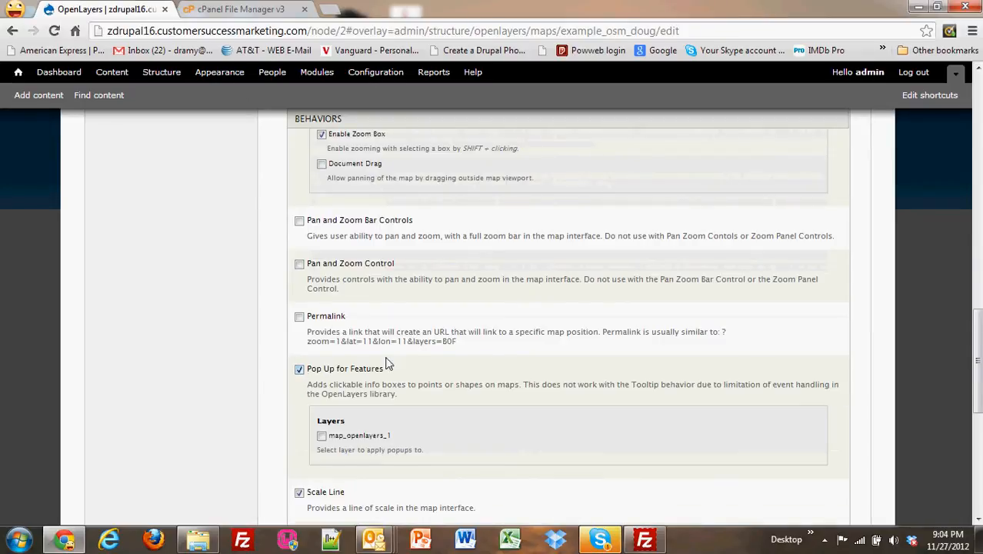
pyautogui.scroll(-2, 311, 375)
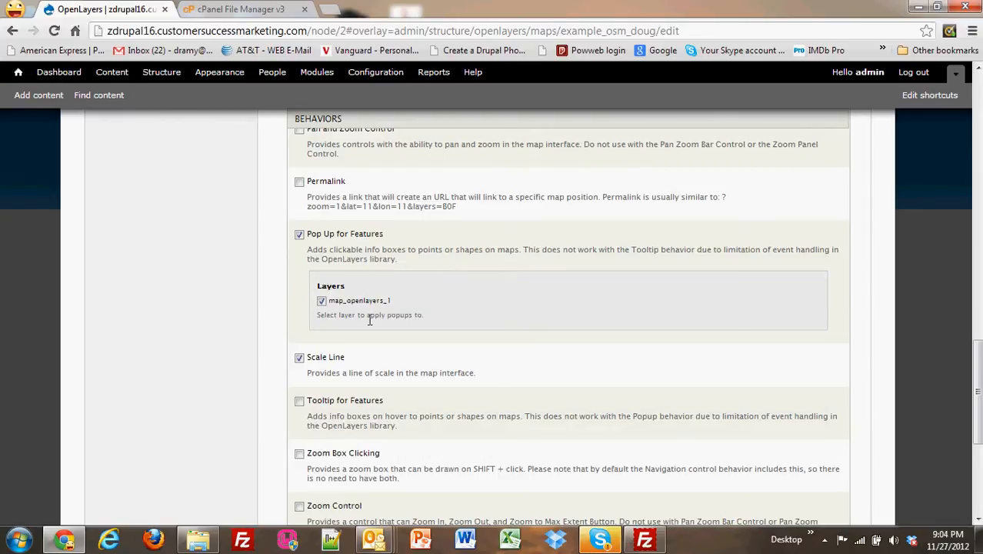
pyautogui.scroll(-4, 147, 335)
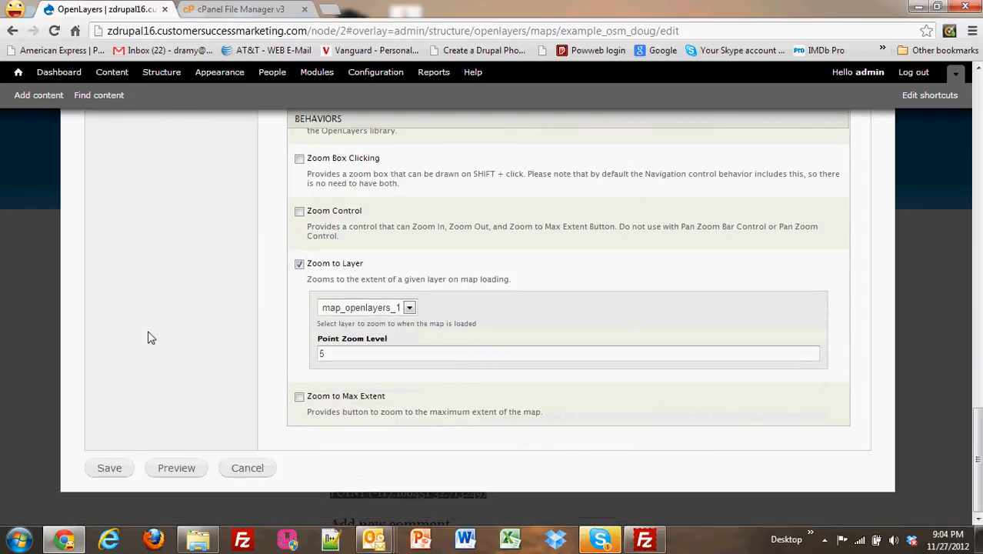
pyautogui.click(124, 467)
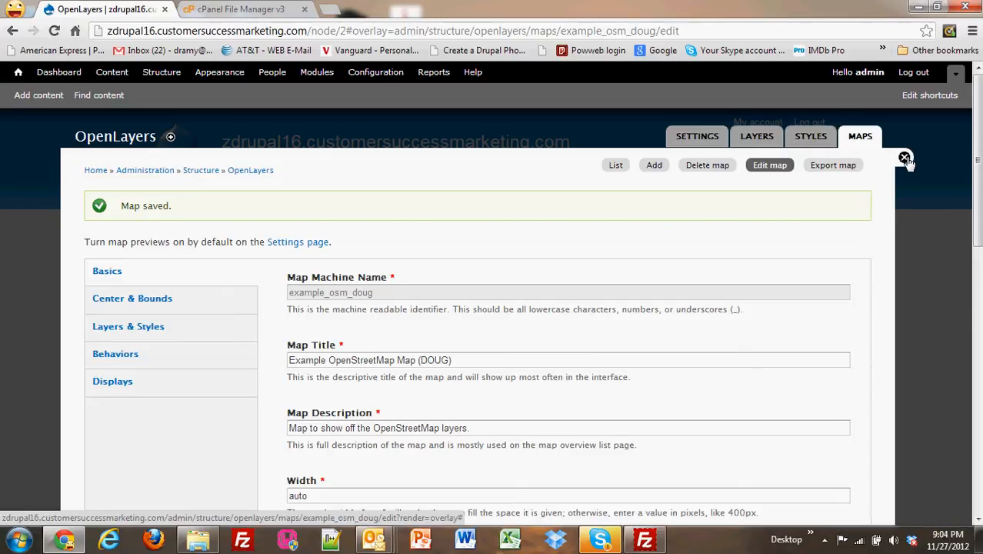
# Open the map view for editing from the site structure's views list and add a Page display to it.
pyautogui.click(159, 73)
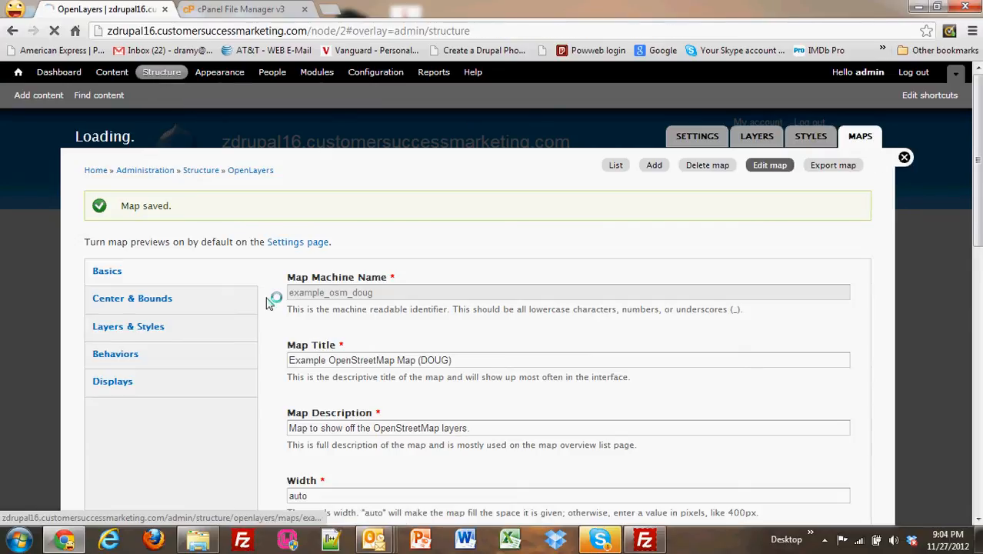
pyautogui.click(127, 409)
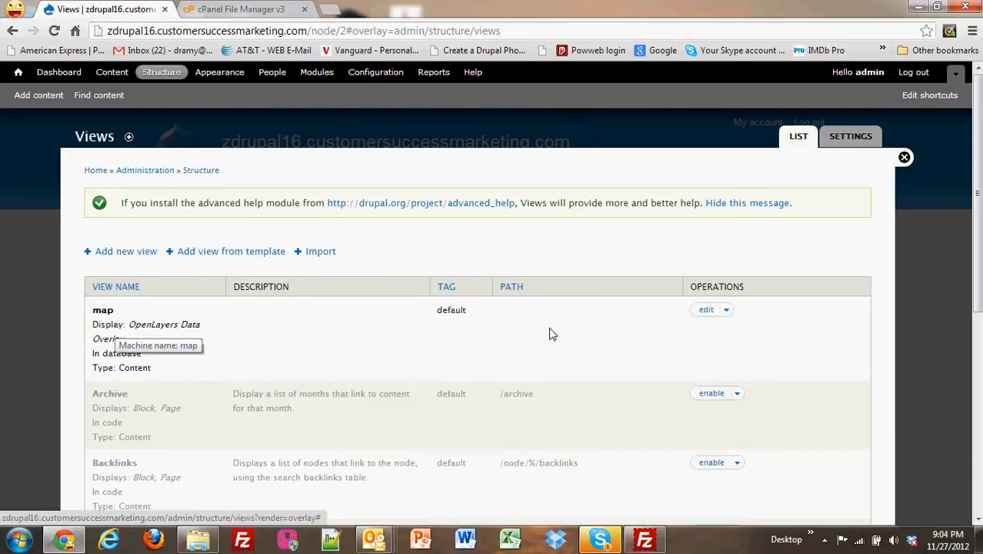
pyautogui.click(704, 311)
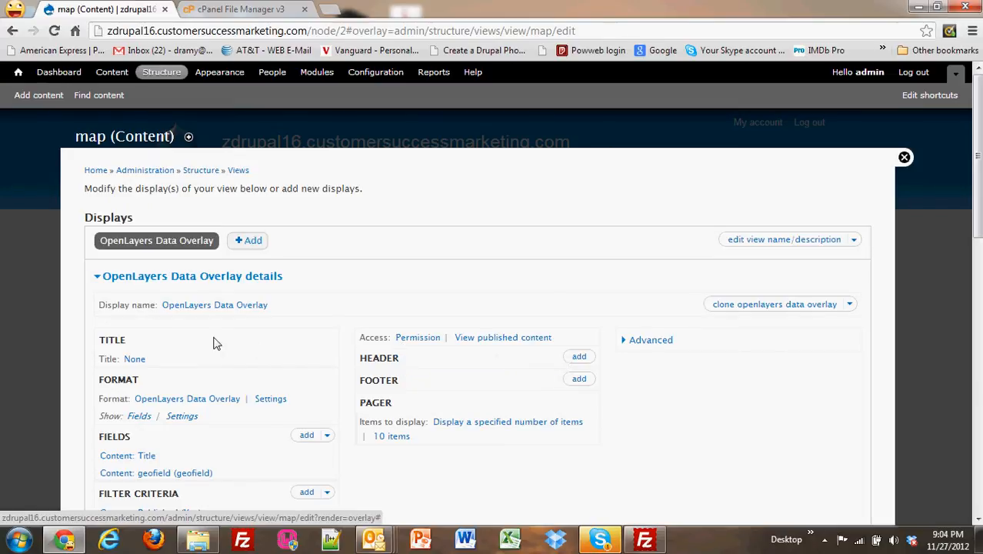
pyautogui.scroll(-1, 347, 285)
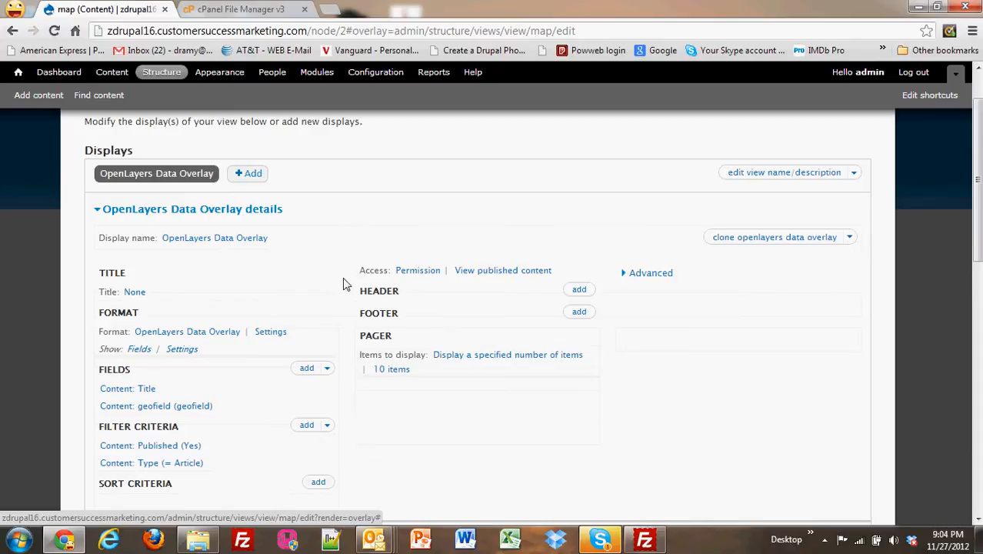
pyautogui.click(258, 175)
pyautogui.click(248, 248)
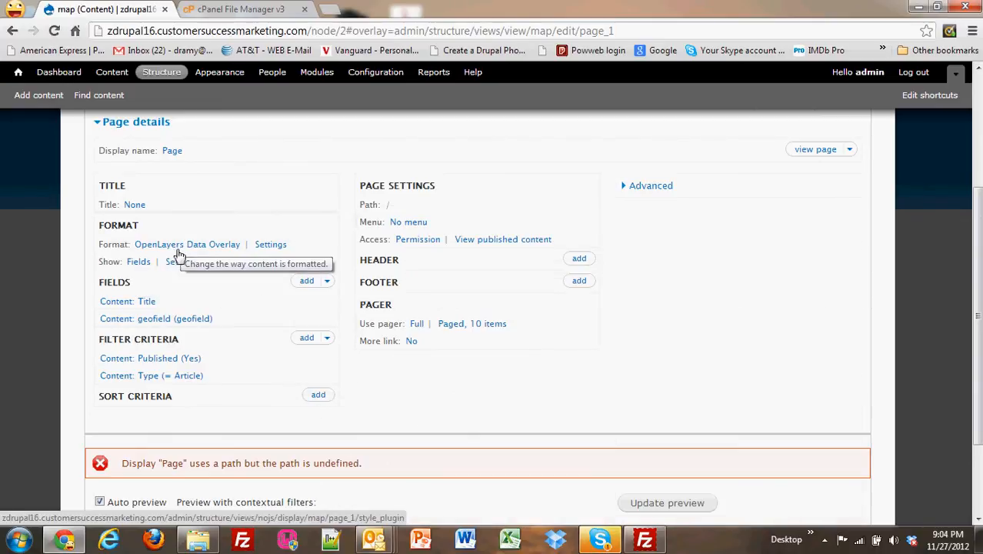
# Change the Page display's format to OpenLayers Map, overriding it for this page only.
pyautogui.scroll(2, 259, 246)
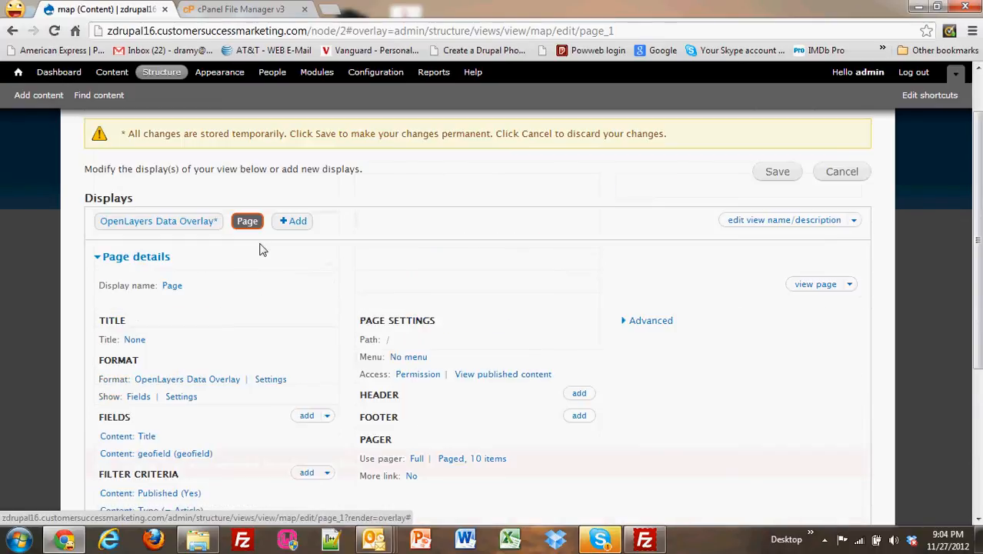
pyautogui.click(219, 381)
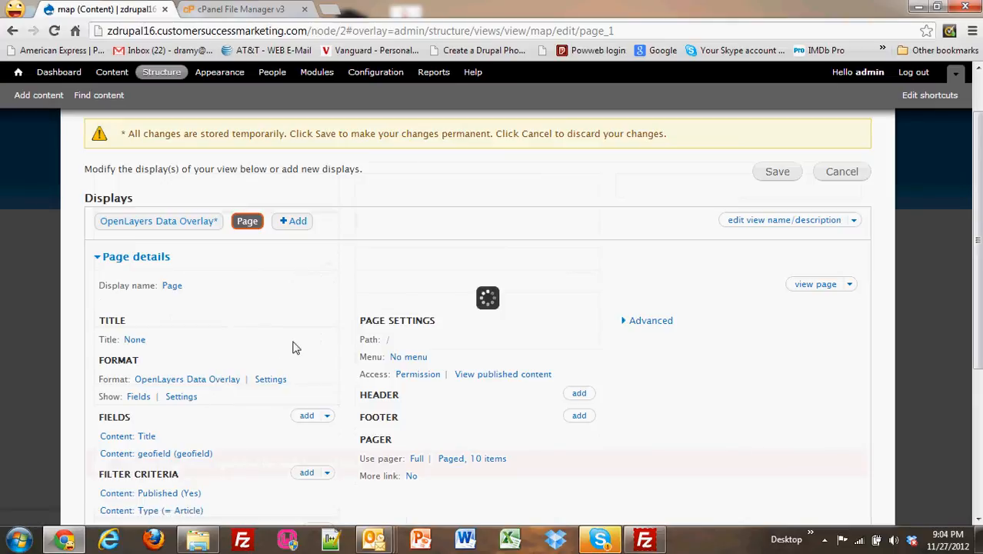
pyautogui.click(209, 295)
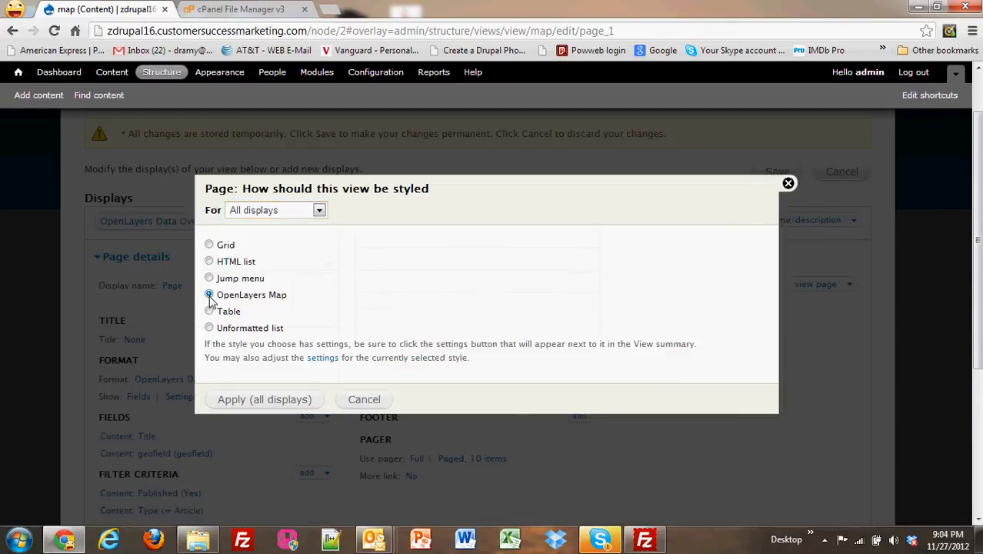
pyautogui.click(319, 211)
pyautogui.click(306, 237)
pyautogui.click(286, 399)
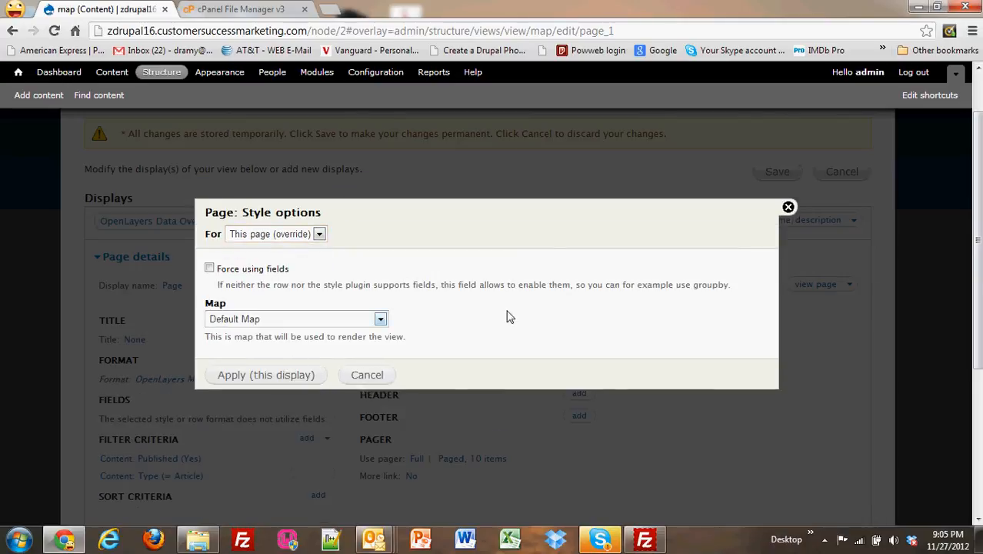
# Choose the cloned Example OpenStreetMap Map as the map that renders the page and apply the style options.
pyautogui.click(380, 320)
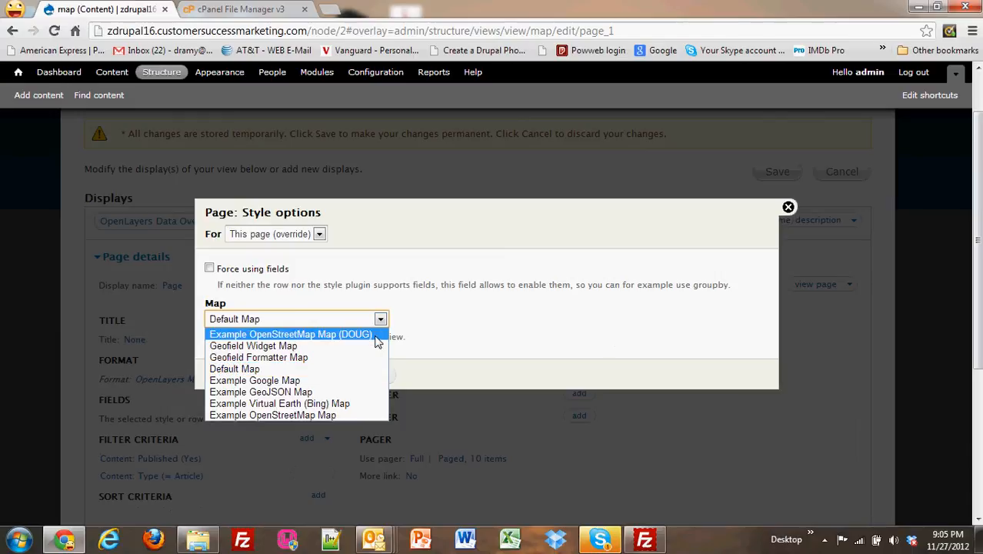
pyautogui.click(375, 342)
pyautogui.click(295, 378)
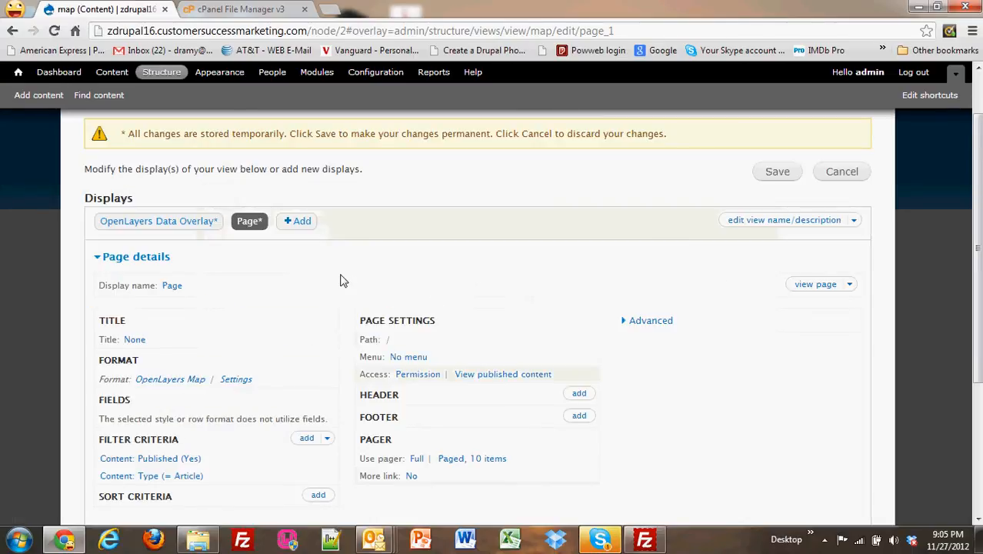
pyautogui.scroll(-1, 340, 279)
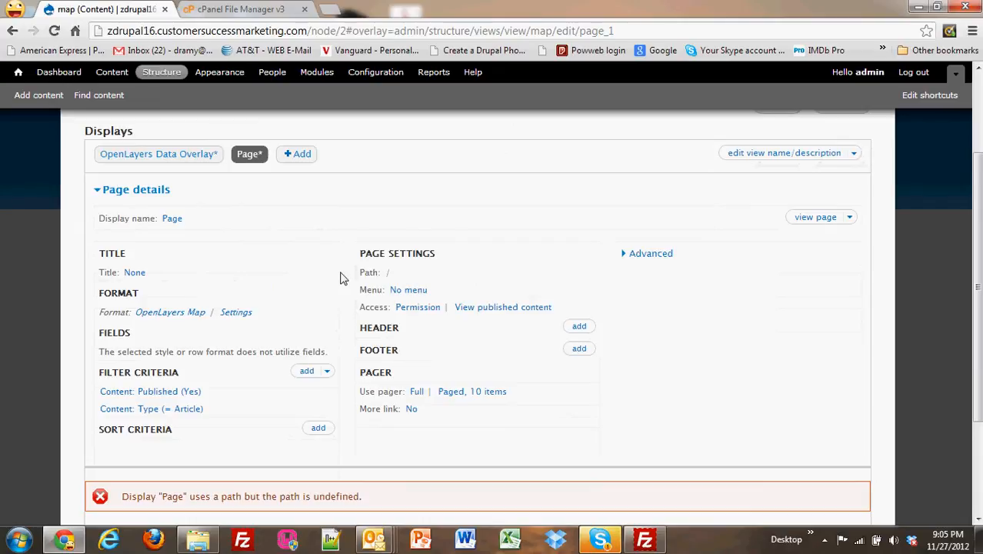
# Set the Page display's URL path to map and apply it.
pyautogui.scroll(-2, 342, 279)
pyautogui.scroll(3, 343, 278)
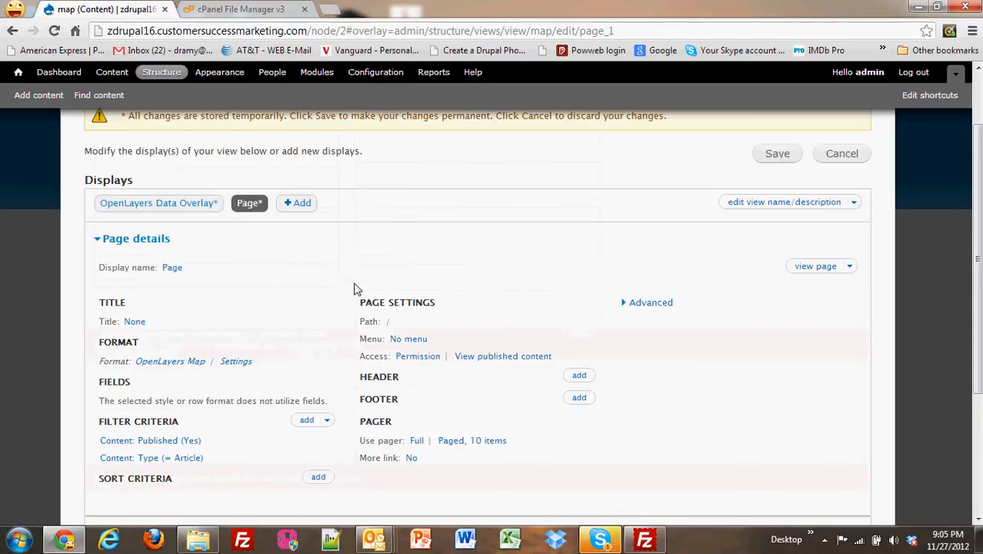
pyautogui.click(389, 322)
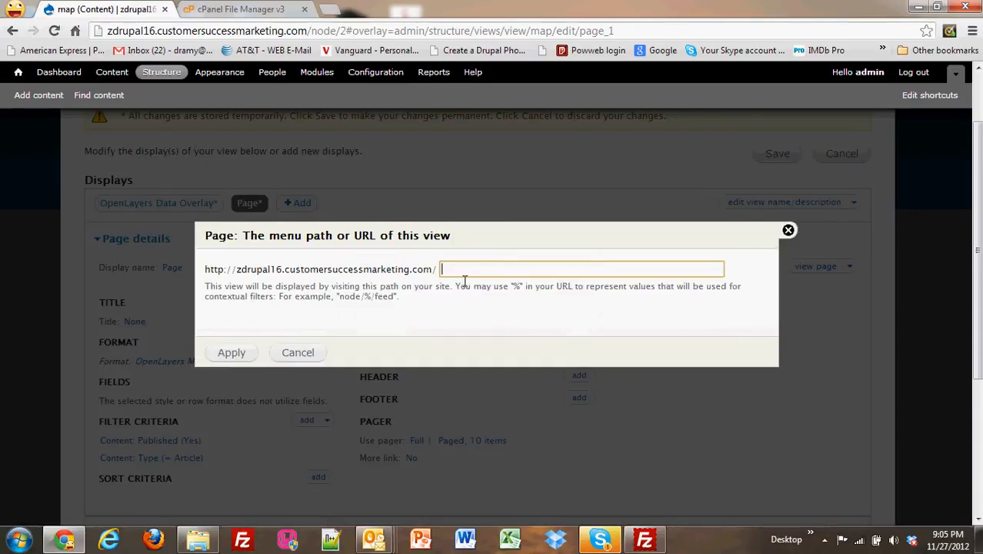
pyautogui.click(233, 354)
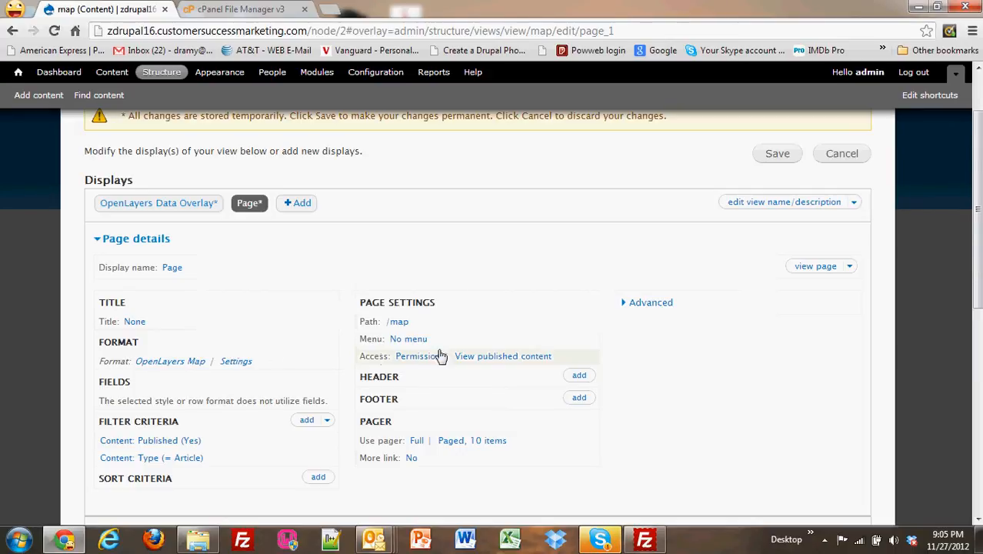
# Check the Page display's map style options, reapply Example OpenStreetMap Map (DOUG) for this page, and examine the preview.
pyautogui.scroll(-3, 489, 349)
pyautogui.scroll(-3, 489, 350)
pyautogui.scroll(3, 493, 351)
pyautogui.scroll(-3, 493, 351)
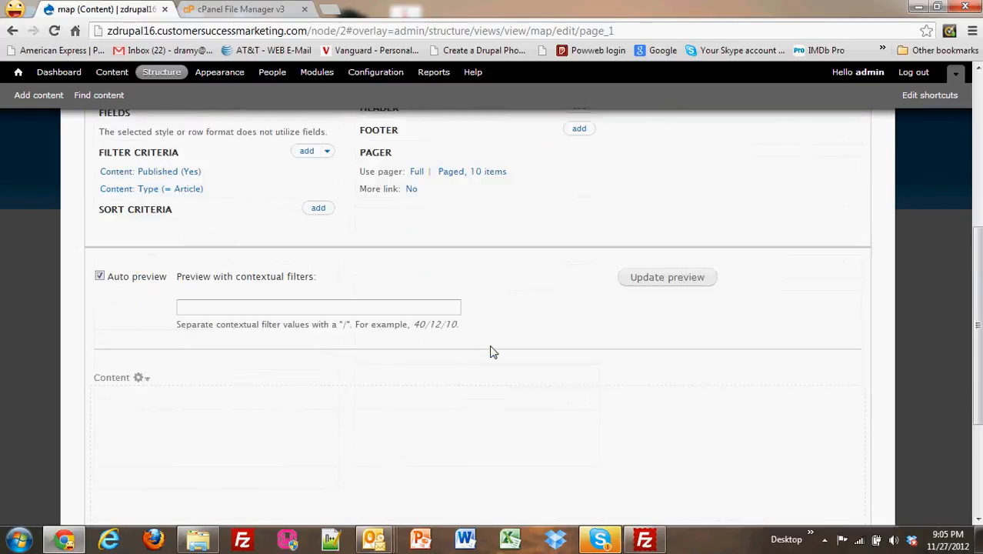
pyautogui.scroll(5, 491, 351)
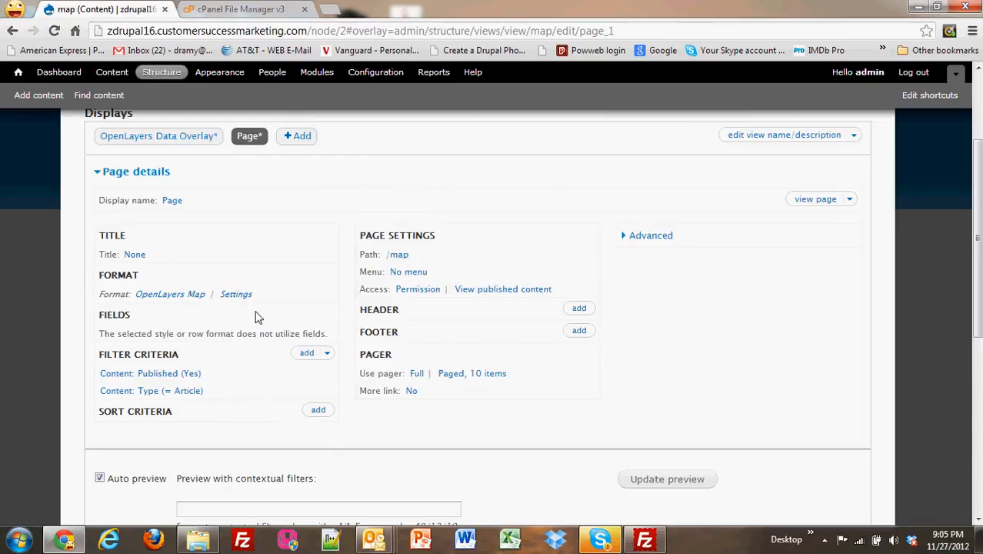
pyautogui.scroll(1, 474, 331)
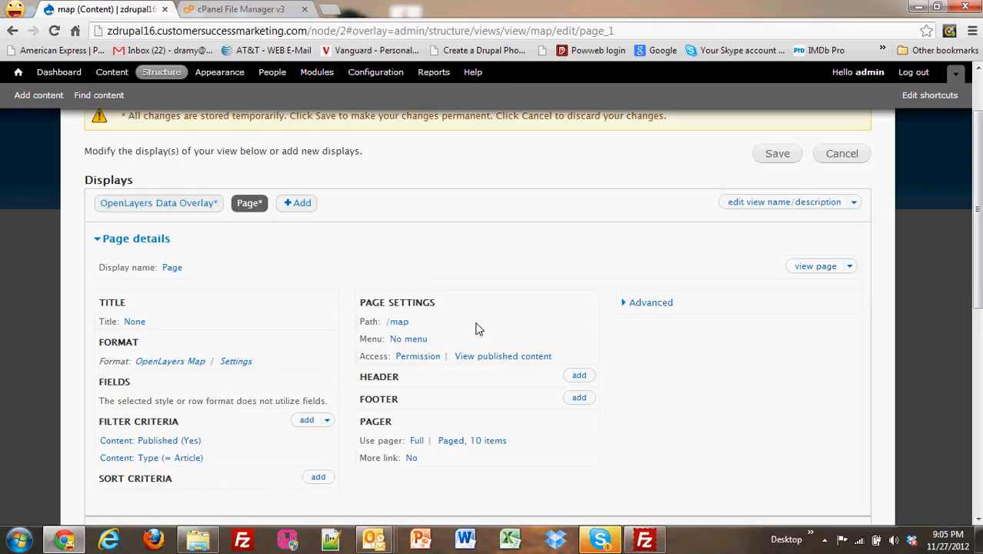
pyautogui.click(239, 362)
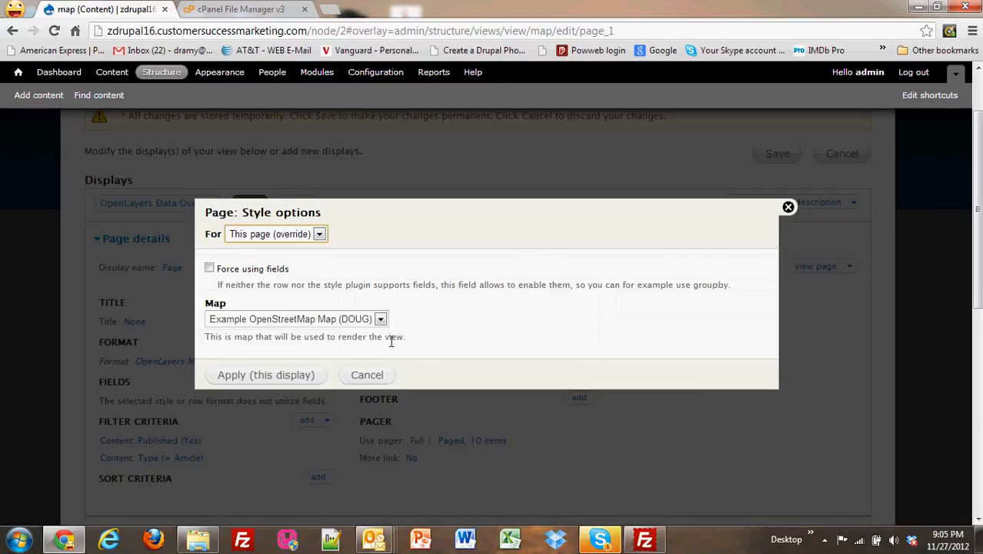
pyautogui.click(299, 376)
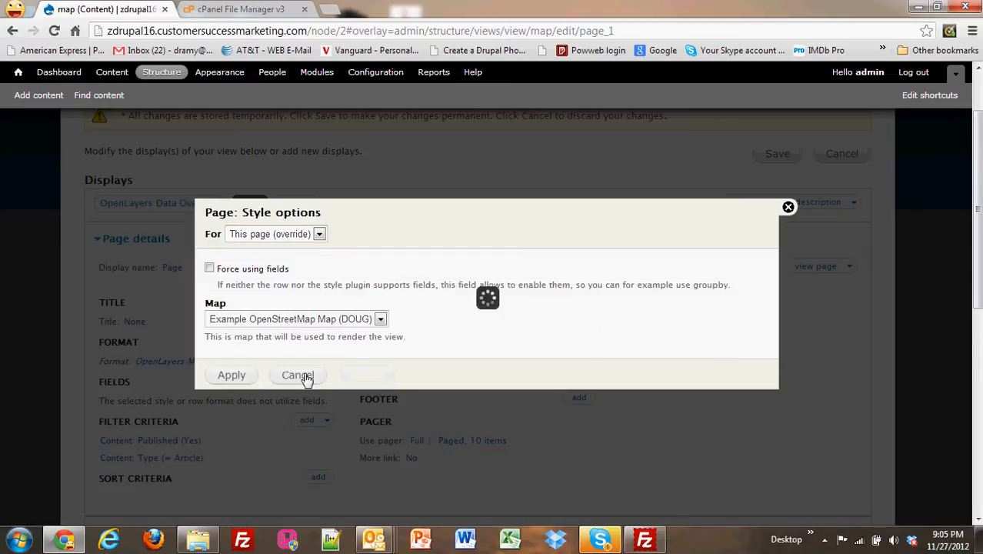
pyautogui.scroll(-3, 648, 390)
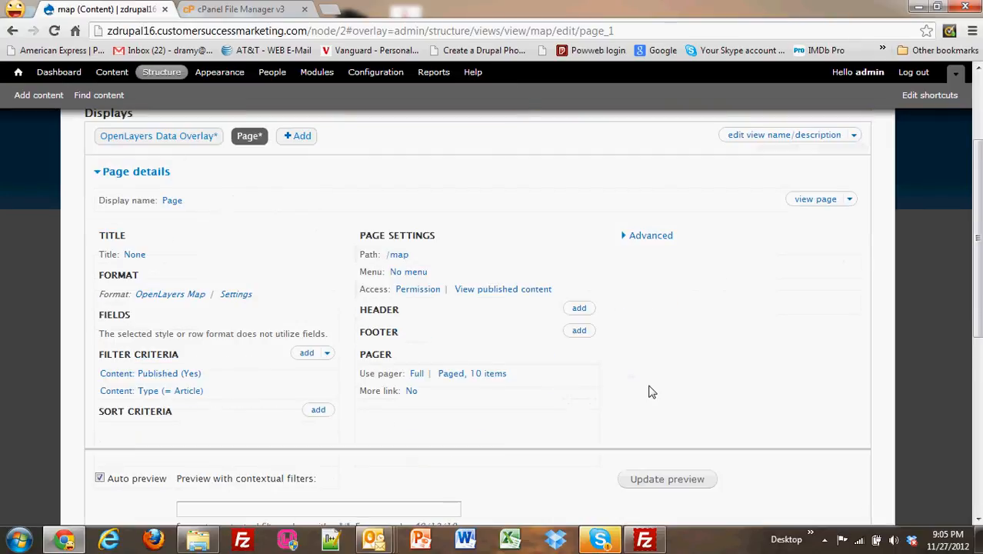
pyautogui.scroll(-5, 648, 391)
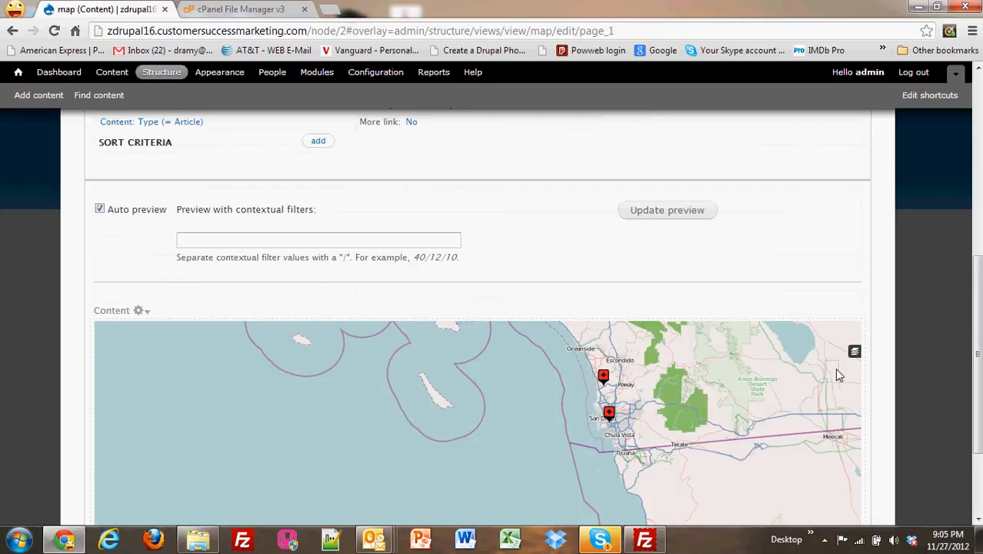
pyautogui.scroll(-3, 880, 325)
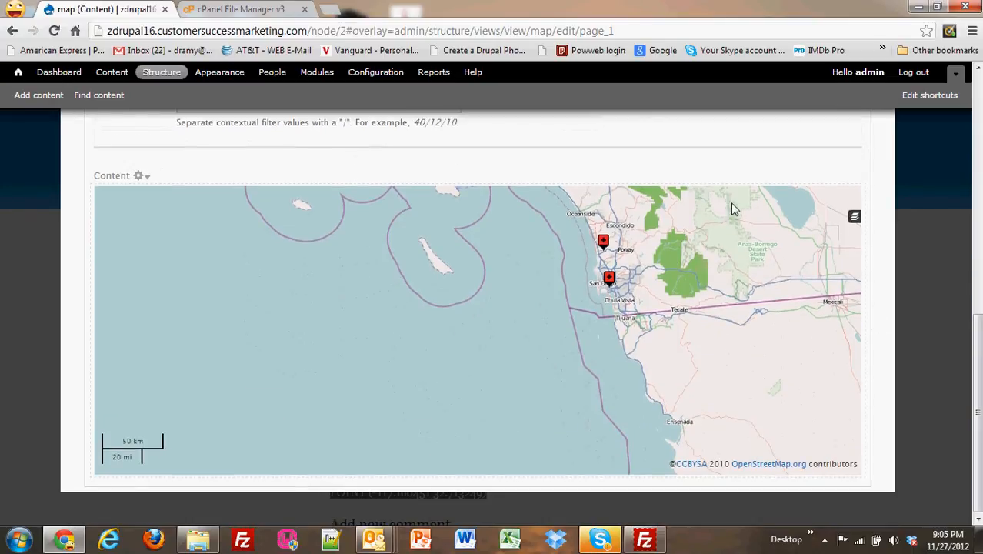
# Reload the view editor, update the Page display's preview and examine the article markers on the map.
pyautogui.click(53, 30)
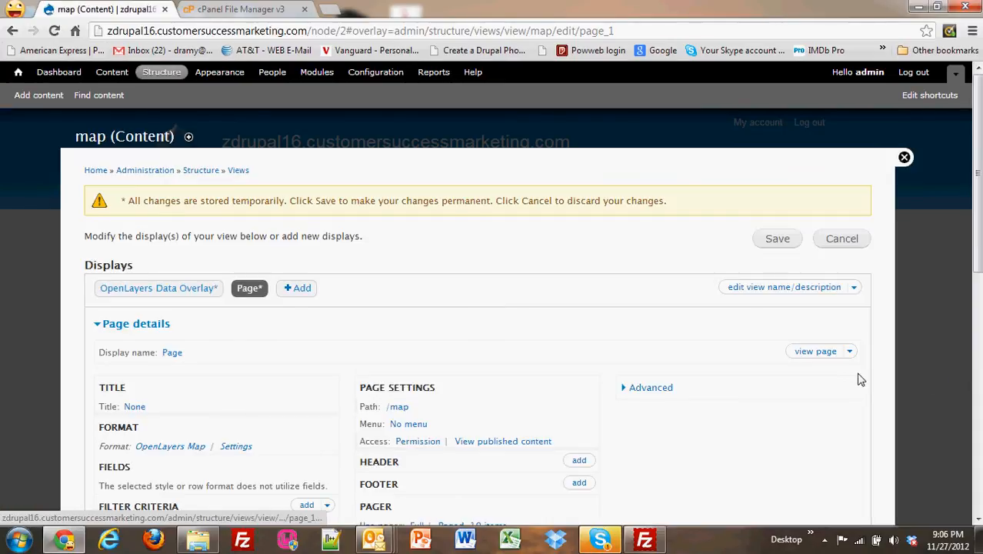
pyautogui.scroll(-6, 859, 379)
pyautogui.scroll(-2, 903, 375)
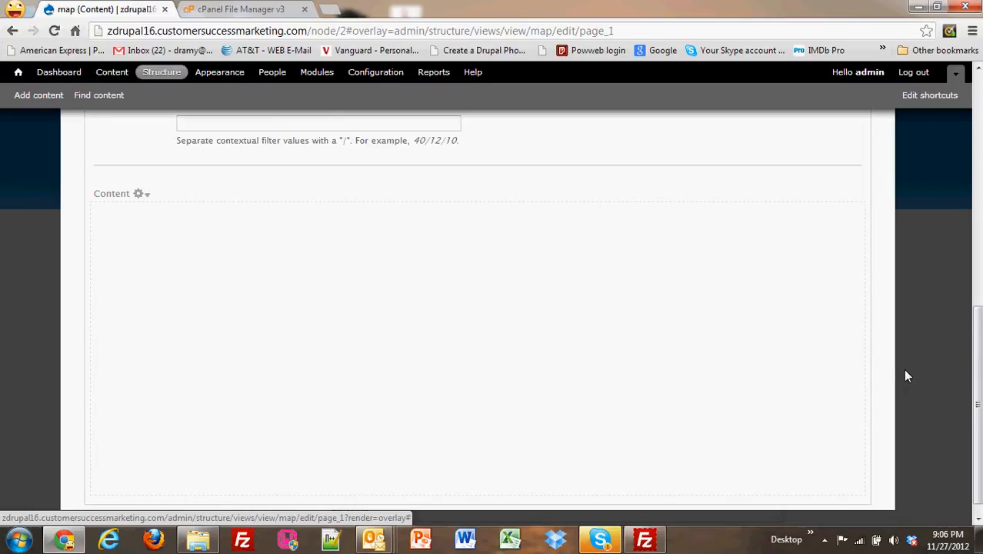
pyautogui.scroll(5, 511, 200)
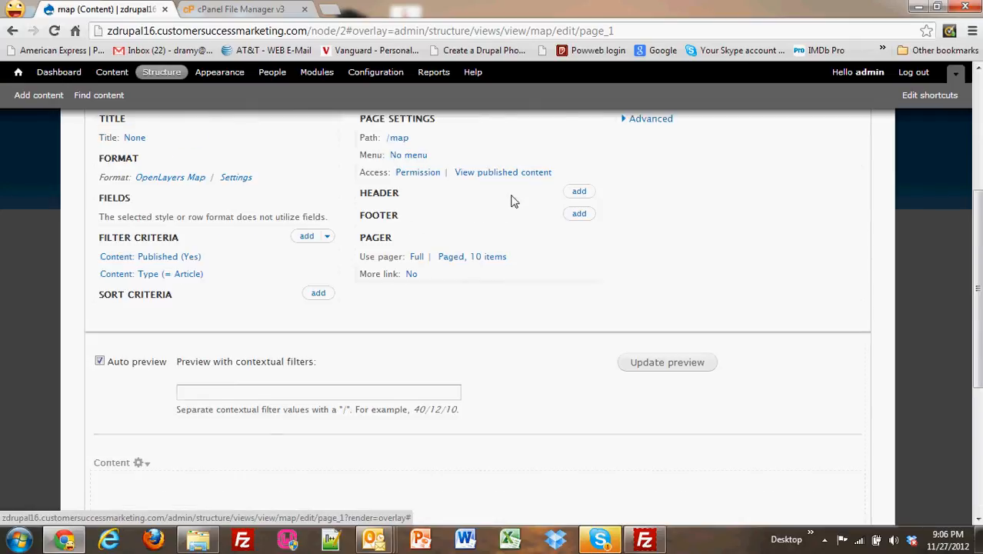
pyautogui.scroll(3, 511, 200)
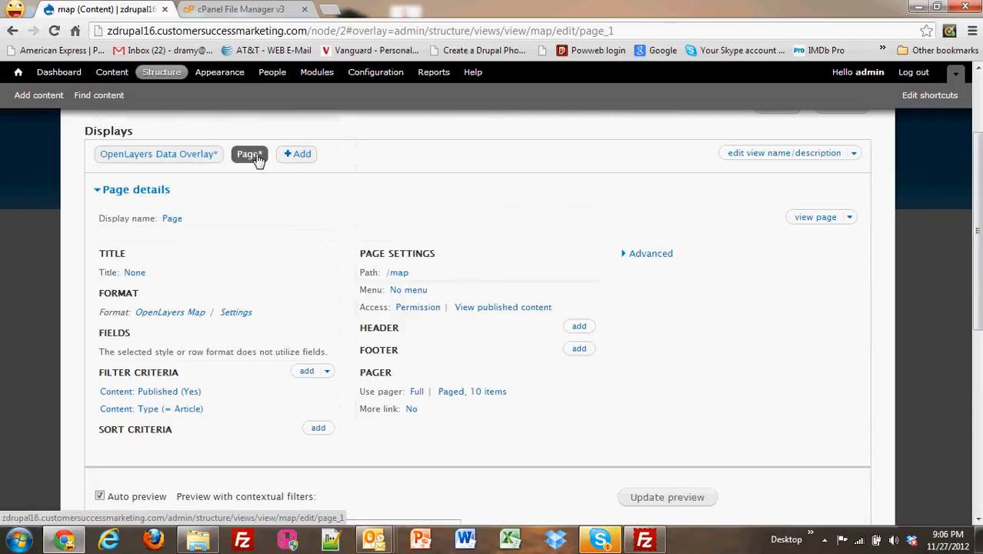
pyautogui.click(642, 496)
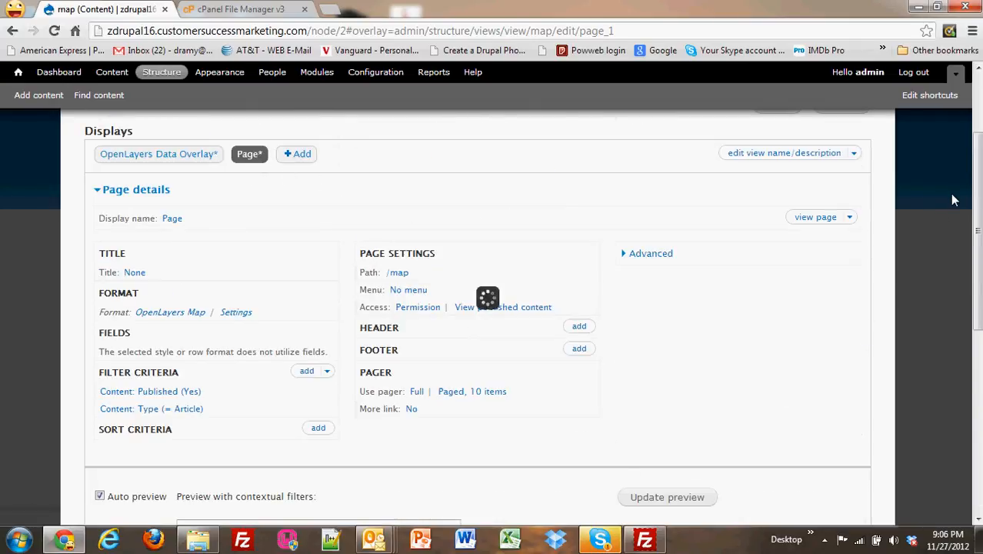
pyautogui.moveTo(976, 174); pyautogui.dragTo(978, 228)
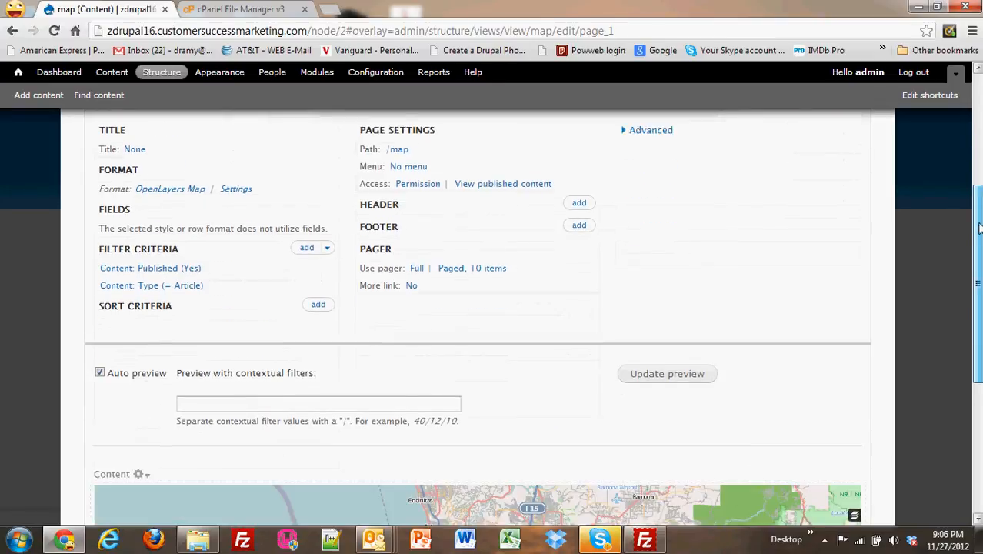
pyautogui.scroll(-4, 468, 227)
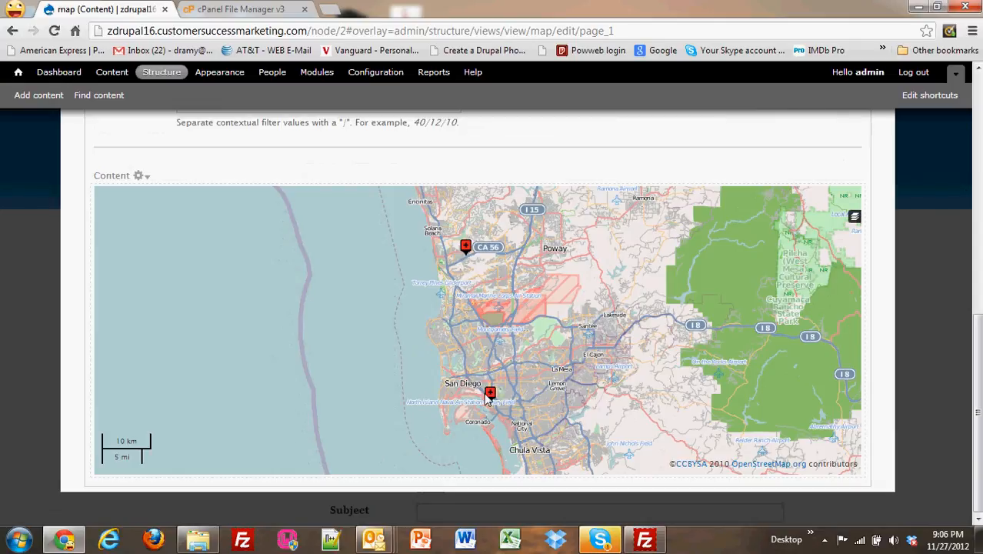
# Save the map view with its new Page display.
pyautogui.click(976, 144)
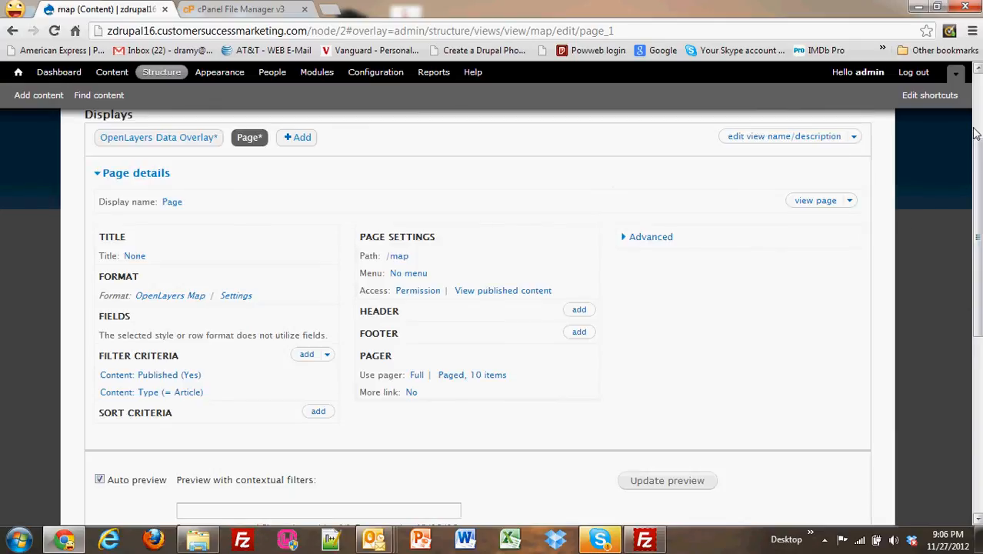
pyautogui.click(974, 123)
pyautogui.click(775, 238)
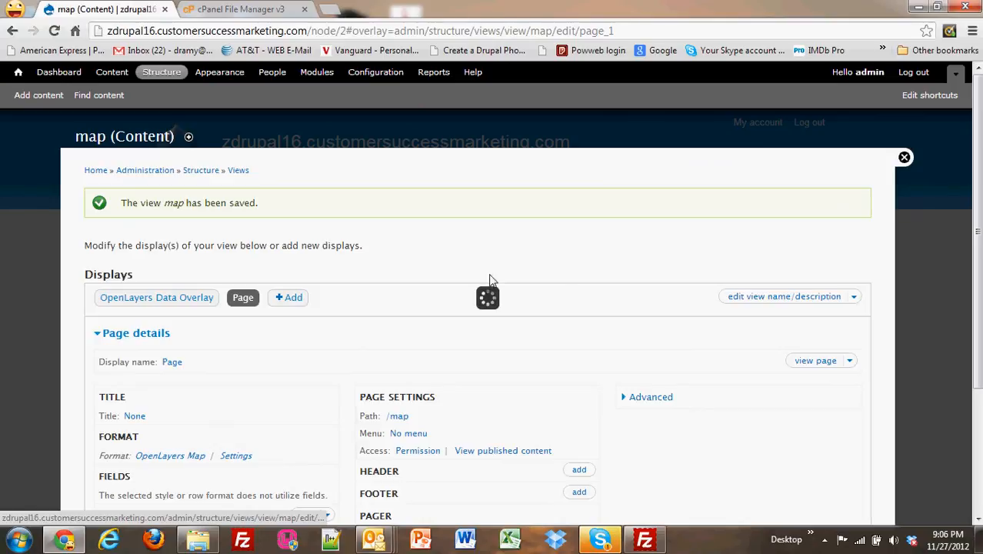
# Open the site's /map page and examine the rendered map, panning it slightly around the San Diego area.
pyautogui.click(315, 30)
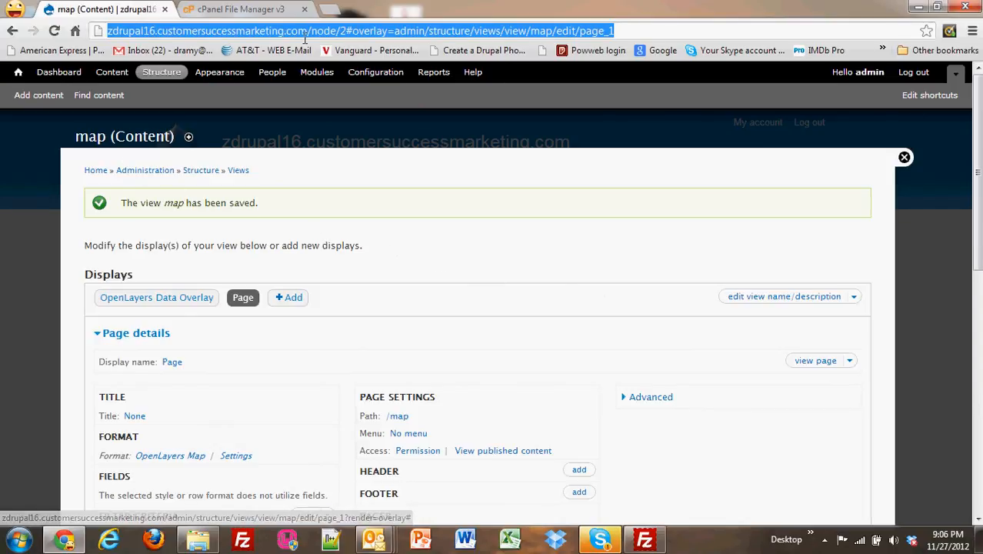
pyautogui.click(315, 31)
pyautogui.moveTo(313, 31); pyautogui.dragTo(739, 73)
pyautogui.write('map')
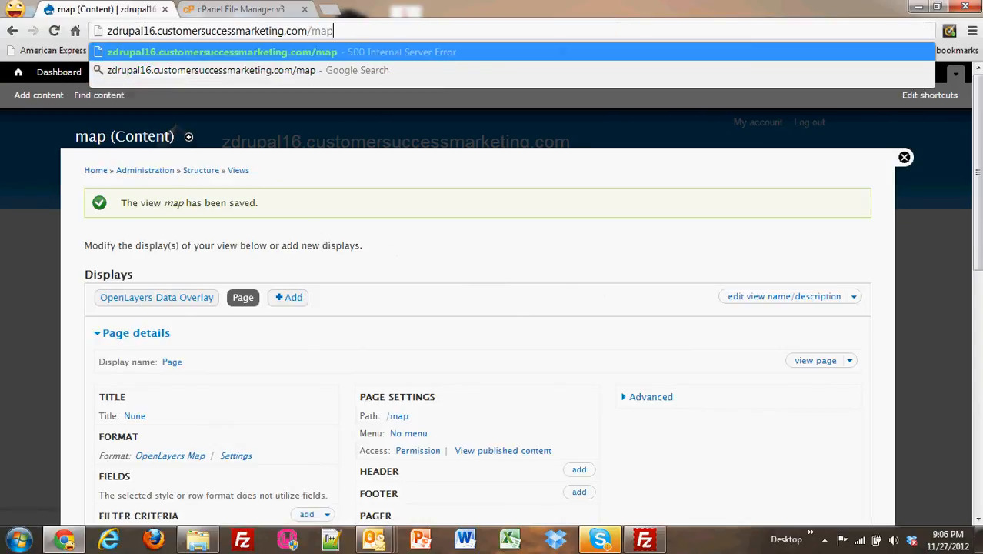
pyautogui.press('Return')
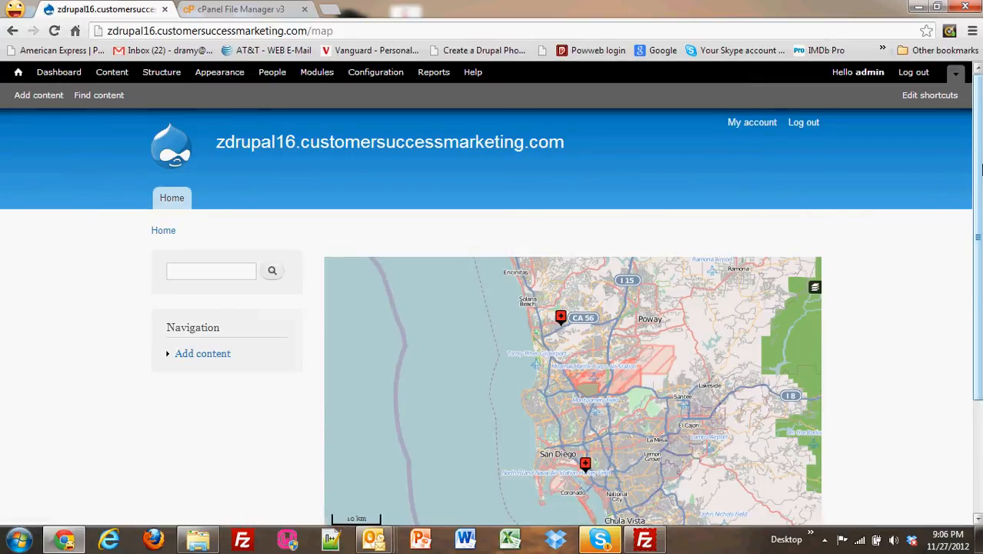
pyautogui.moveTo(980, 170); pyautogui.dragTo(980, 240)
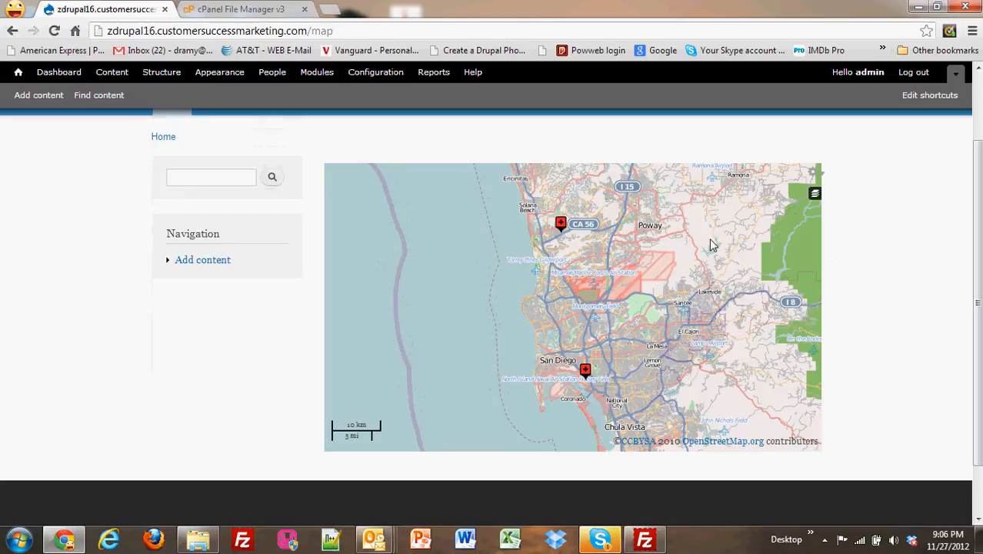
pyautogui.moveTo(704, 263); pyautogui.dragTo(719, 287)
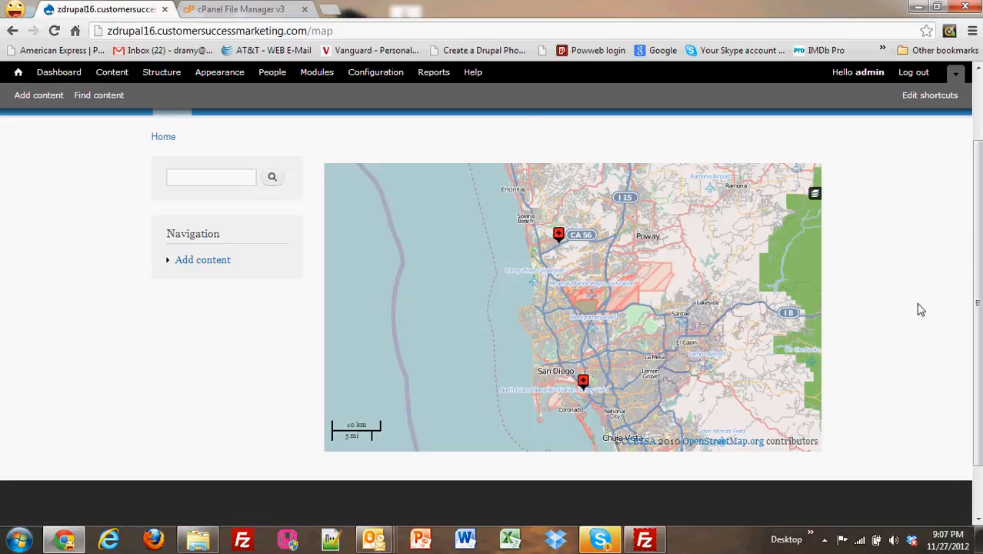
# Open the northern marker's popup on the map and follow its link to view the article's address and geofield.
pyautogui.click(559, 235)
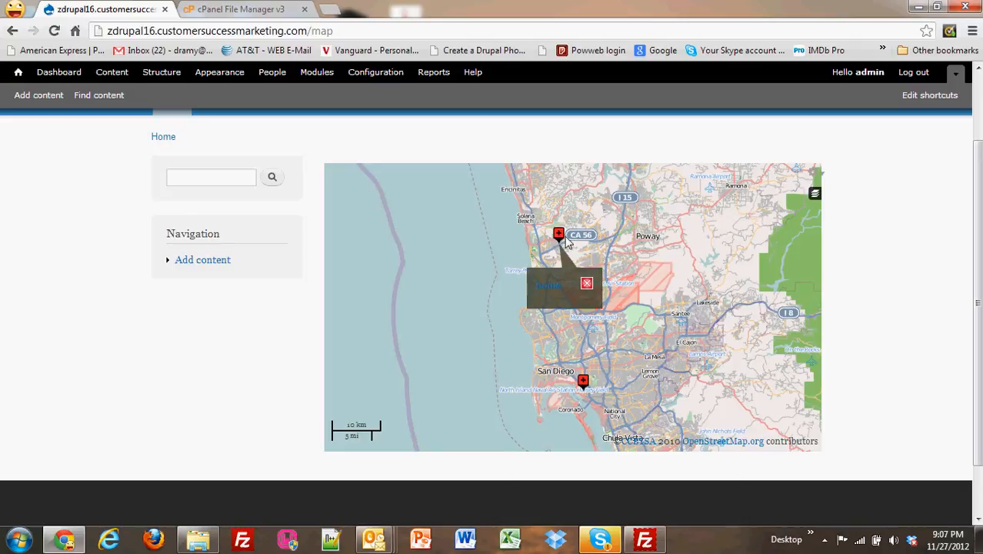
pyautogui.click(558, 291)
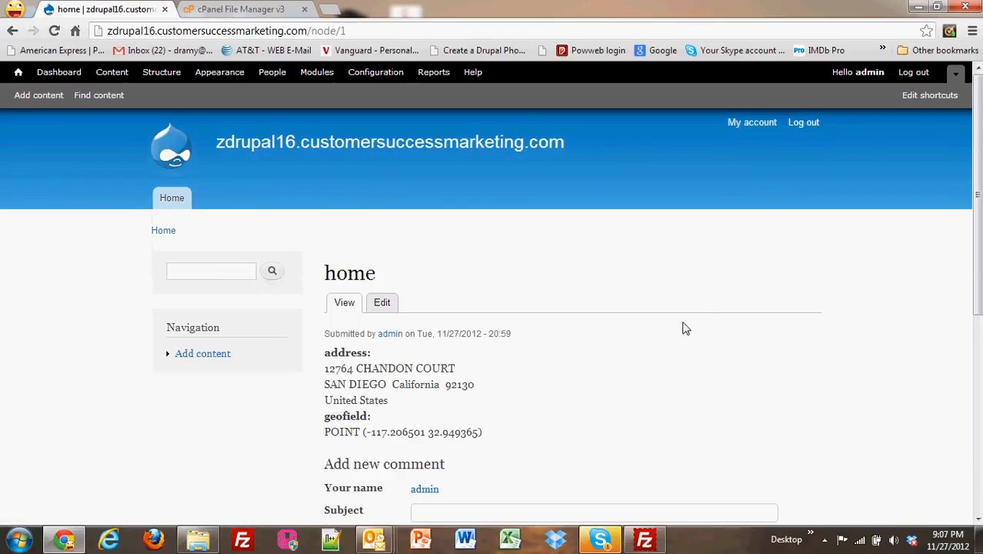
pyautogui.scroll(-2, 684, 328)
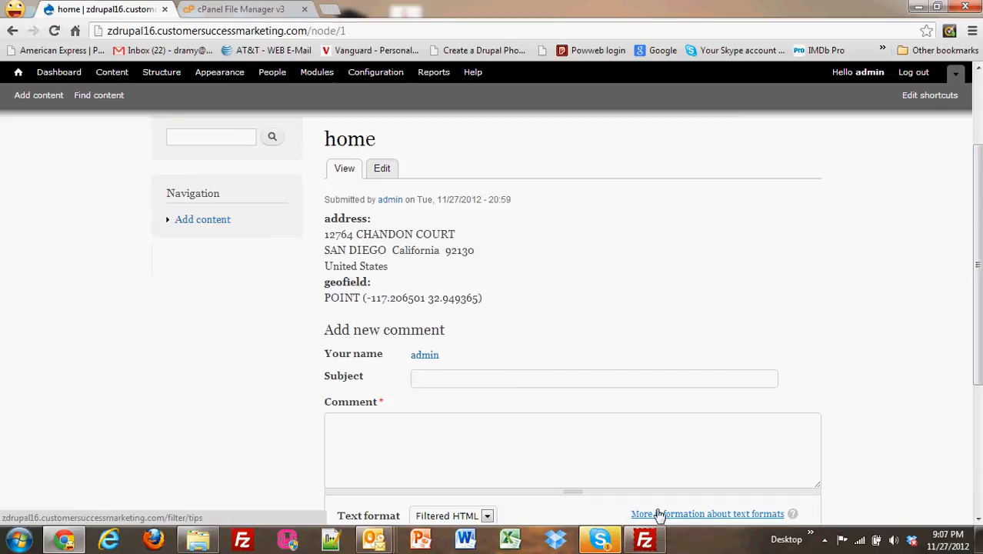